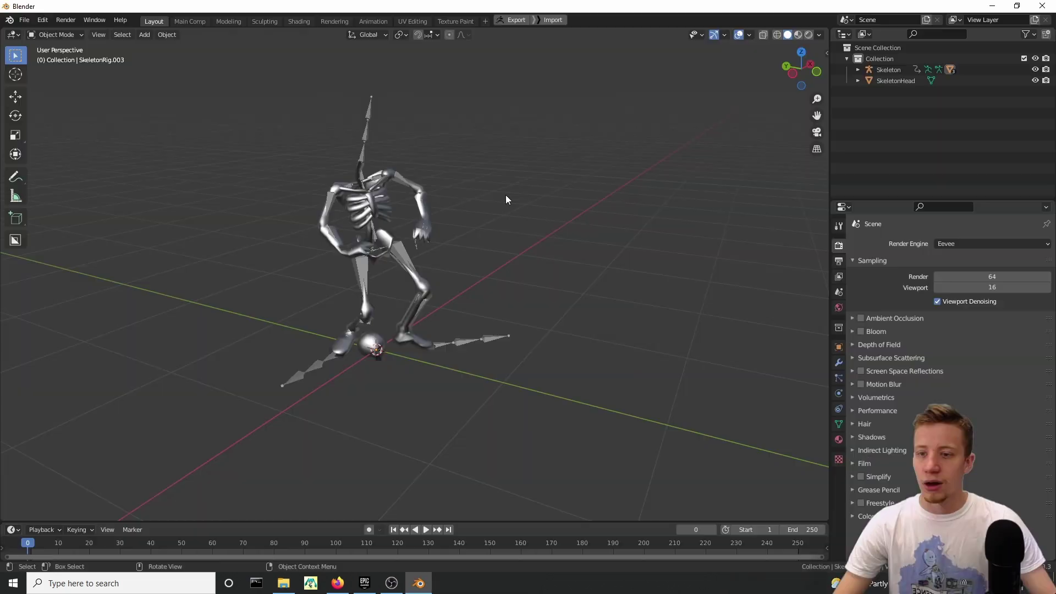
Examine the headless skeleton rig and its separate skull from several angles, including the shoulders, arm and torso
{"action": "middle_click_drag", "start_coordinate": [506, 200], "coordinate": [450, 326]}
{"action": "middle_click_drag", "start_coordinate": [373, 328], "coordinate": [479, 419]}
{"action": "scroll", "coordinate": [553, 362], "scroll_direction": "up", "scroll_amount": 2}
{"action": "middle_click_drag", "start_coordinate": [553, 361], "coordinate": [471, 370]}
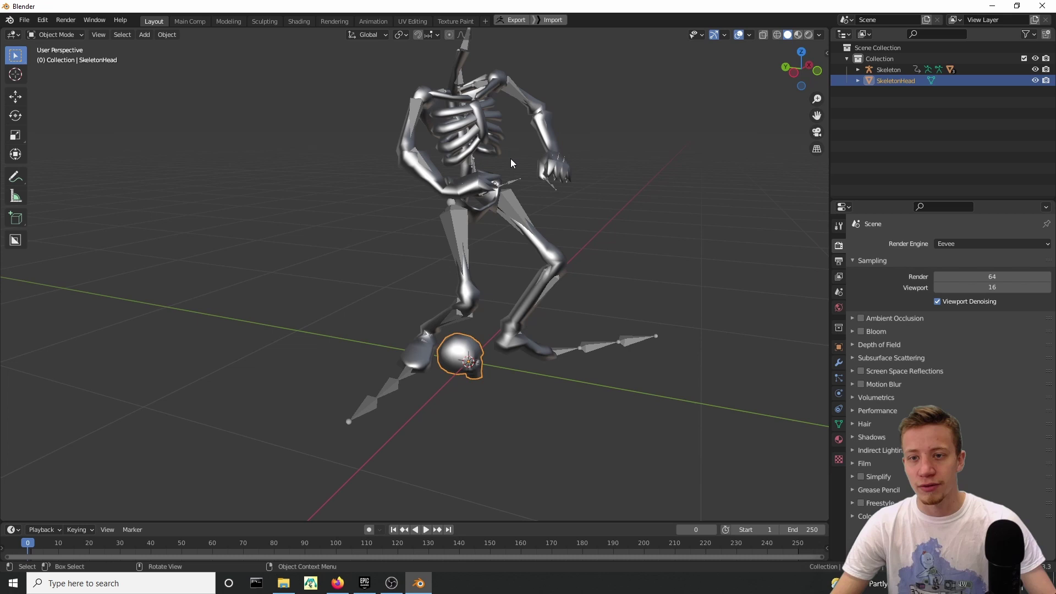
{"action": "mouse_move", "coordinate": [512, 193]}
{"action": "middle_mouse_down"}
{"action": "mouse_move", "coordinate": [520, 244]}
{"action": "mouse_move", "coordinate": [539, 168]}
{"action": "mouse_move", "coordinate": [529, 213]}
{"action": "mouse_move", "coordinate": [498, 180]}
{"action": "middle_mouse_up"}
{"action": "left_click", "coordinate": [438, 180]}
{"action": "left_click", "coordinate": [569, 170]}
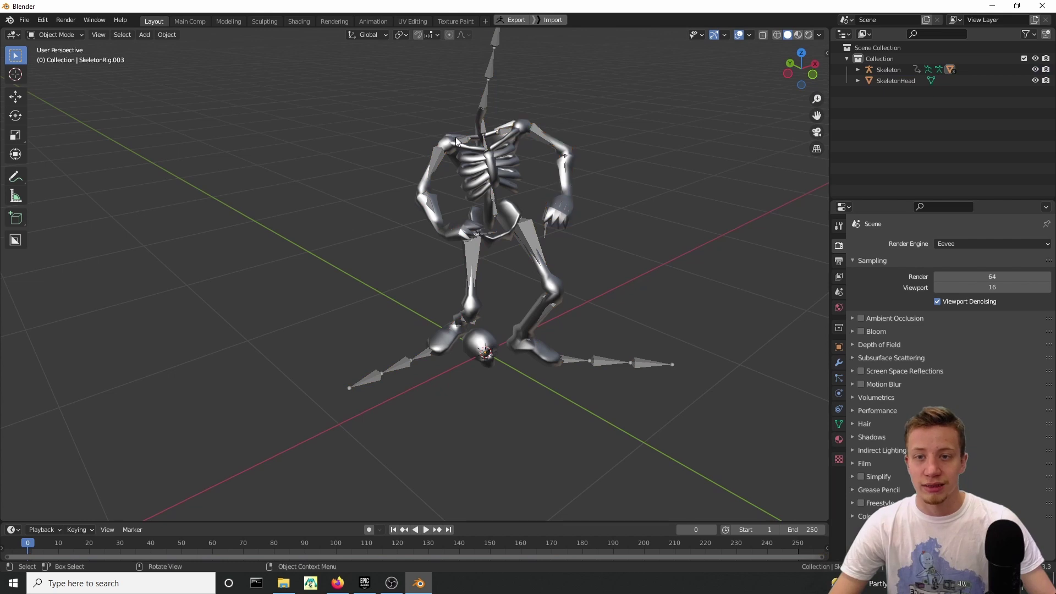
{"action": "middle_click_drag", "start_coordinate": [450, 171], "coordinate": [484, 278]}
{"action": "left_click", "coordinate": [476, 353]}
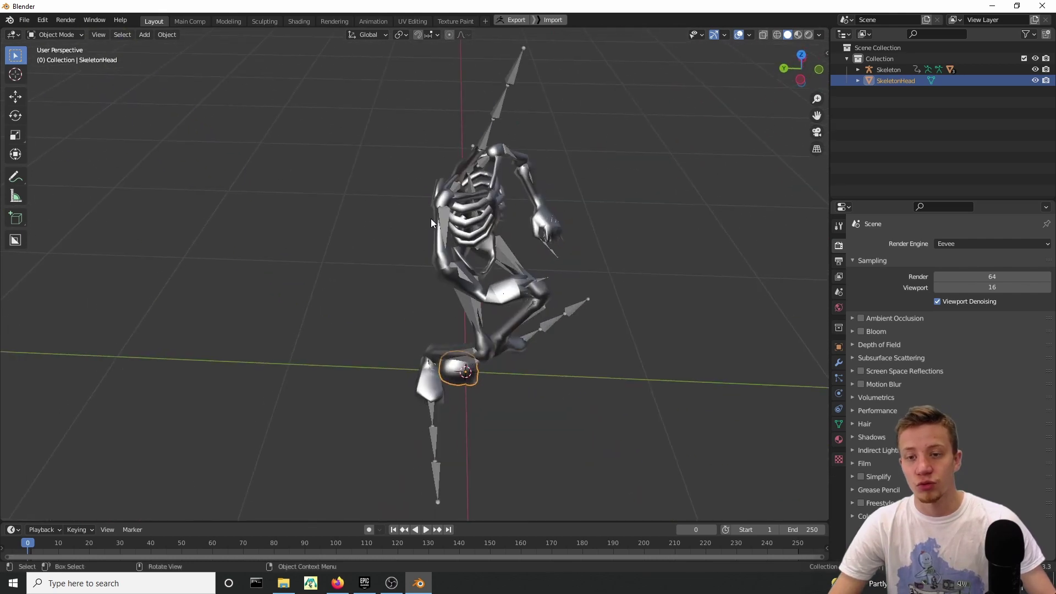
{"action": "left_click", "coordinate": [451, 183]}
{"action": "left_click", "coordinate": [438, 199]}
{"action": "scroll", "coordinate": [437, 206], "scroll_direction": "up", "scroll_amount": 2}
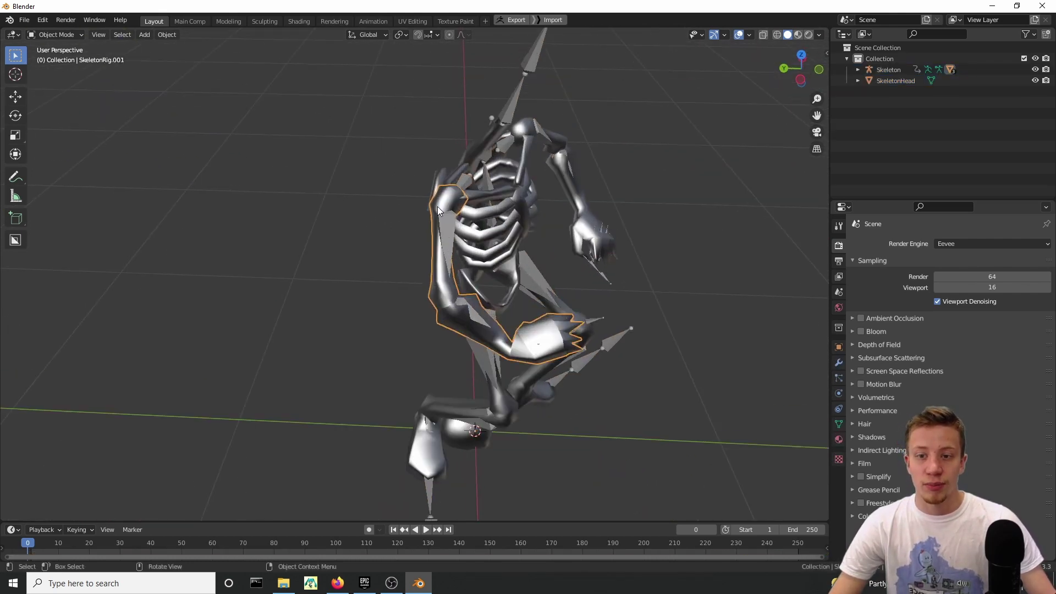
{"action": "middle_click_drag", "start_coordinate": [495, 325], "coordinate": [458, 321]}
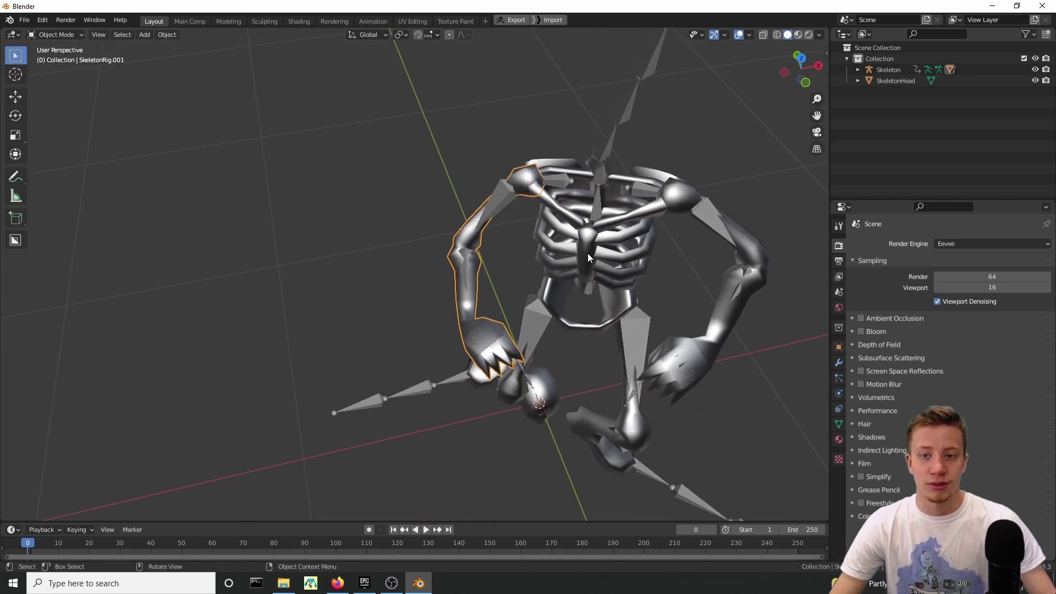
{"action": "middle_click_drag", "start_coordinate": [588, 253], "coordinate": [681, 143]}
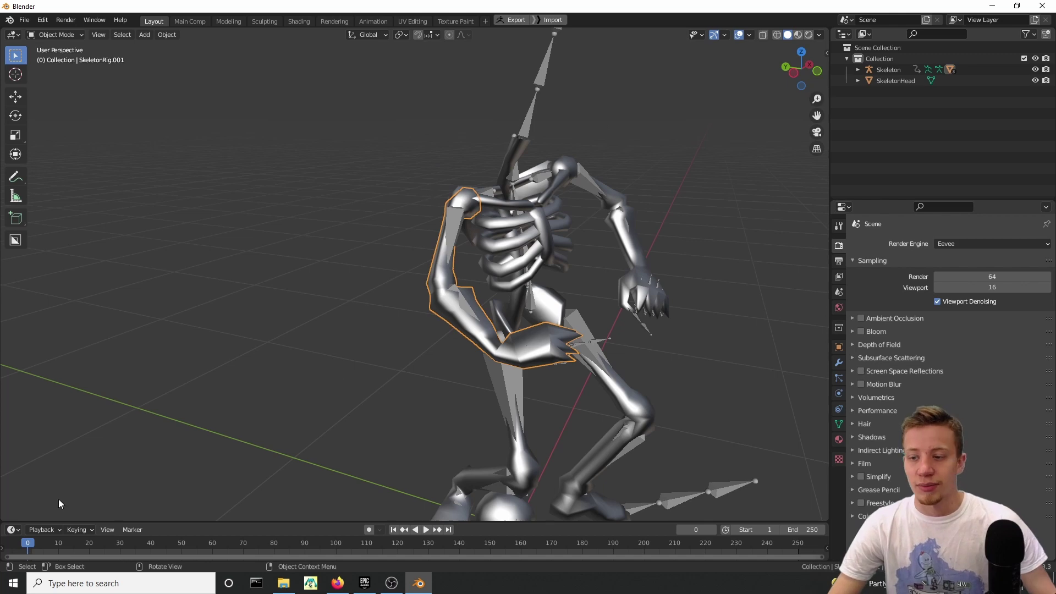
Play the skeleton's dance animation, view the motion from different sides, and stop the playback
{"action": "key", "text": "space"}
{"action": "middle_click_drag", "start_coordinate": [254, 360], "coordinate": [524, 308]}
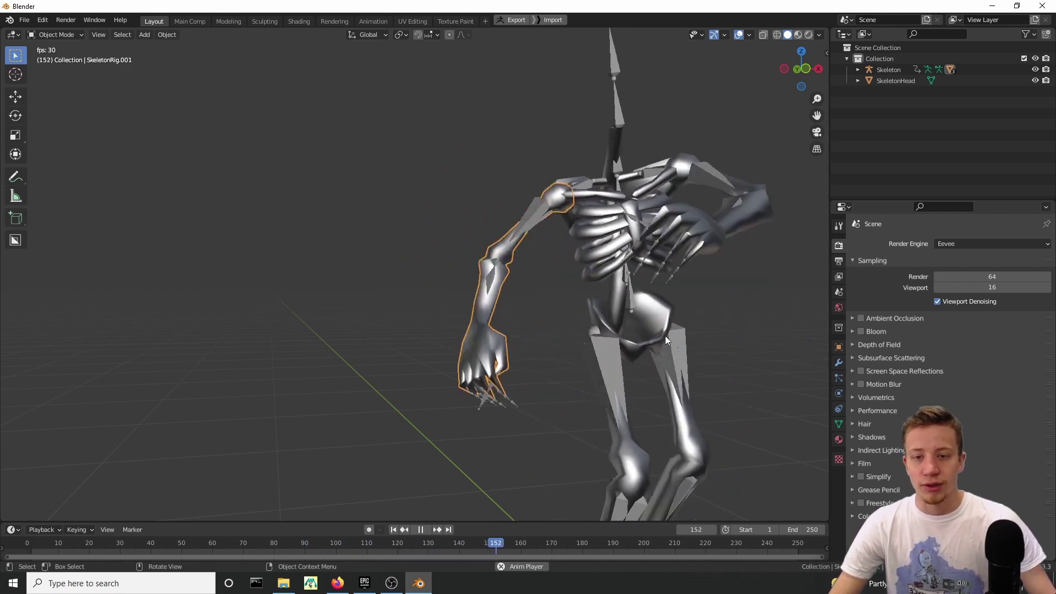
{"action": "middle_click_drag", "start_coordinate": [664, 336], "coordinate": [573, 276]}
{"action": "key", "text": "space"}
{"action": "middle_click_drag", "start_coordinate": [660, 345], "coordinate": [657, 347]}
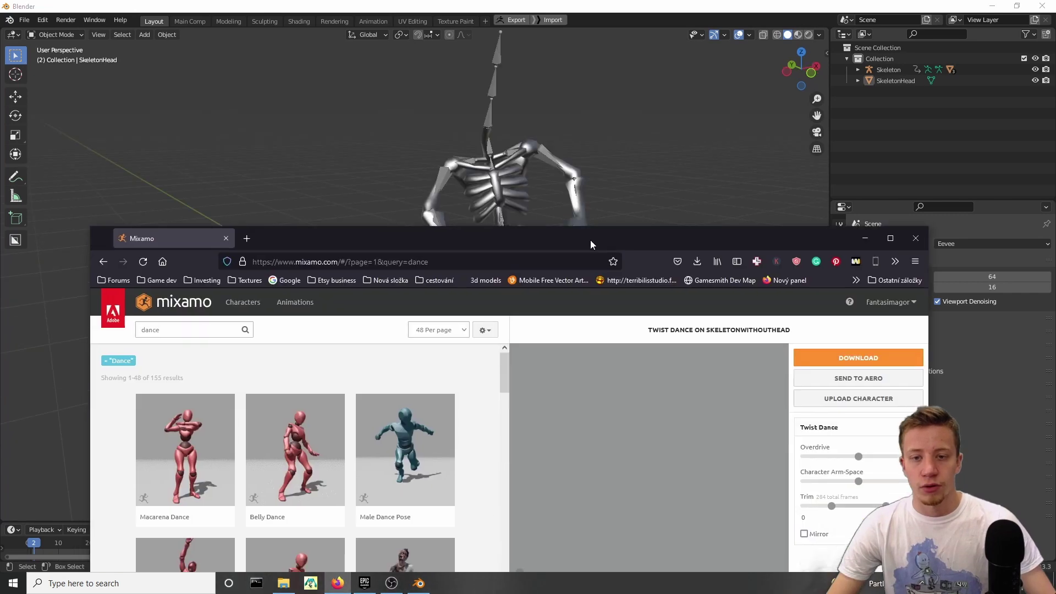
Switch to the Mixamo website, preview Belly Dance on the uploaded skeleton, and browse the other dance animations
{"action": "double_click", "coordinate": [589, 240]}
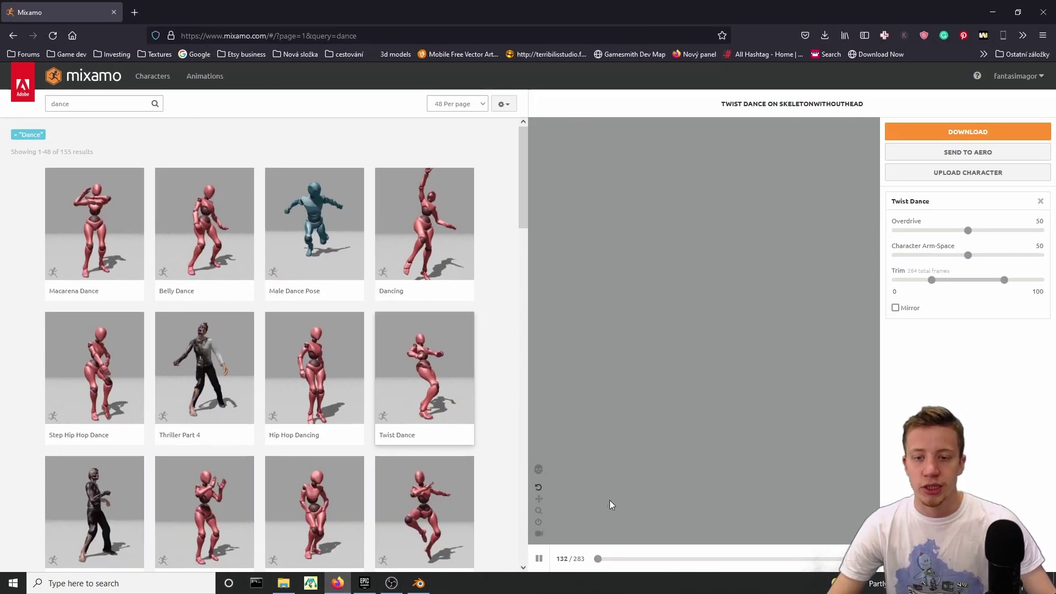
{"action": "left_click", "coordinate": [226, 258]}
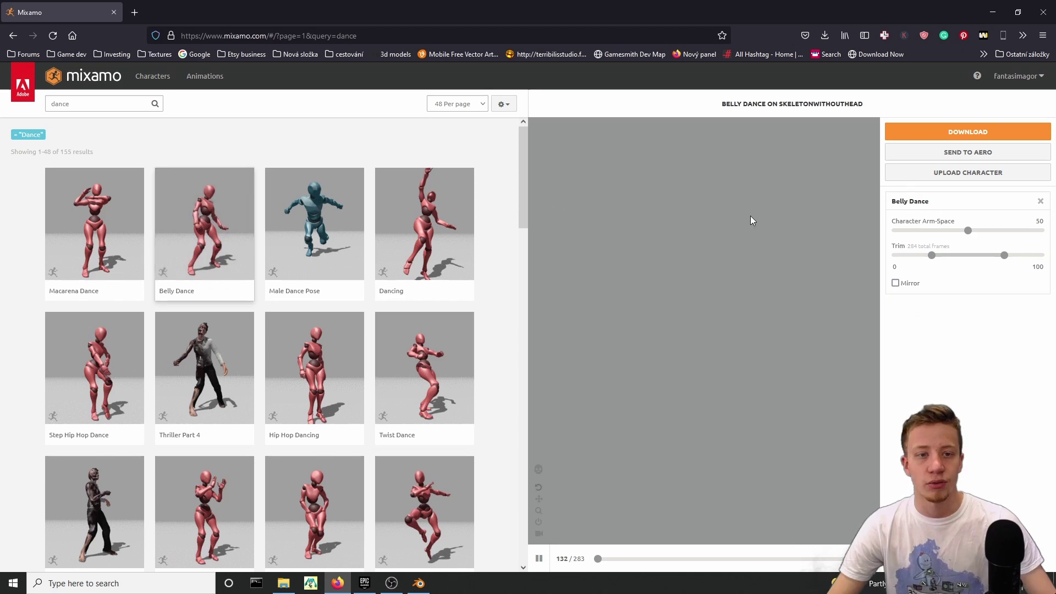
{"action": "scroll", "coordinate": [385, 308], "scroll_direction": "down", "scroll_amount": 10}
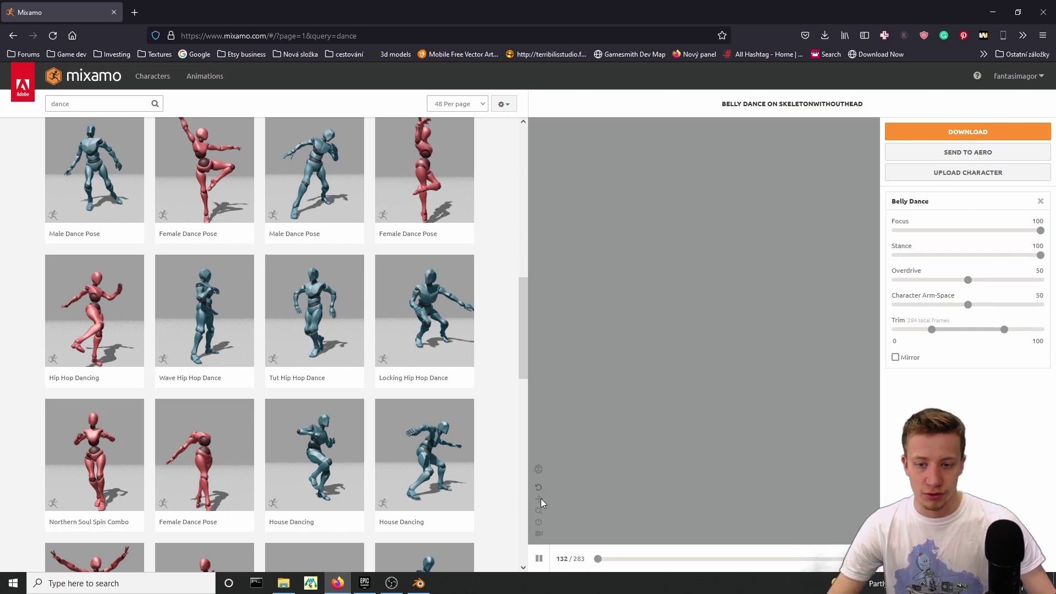
{"action": "left_click", "coordinate": [993, 10]}
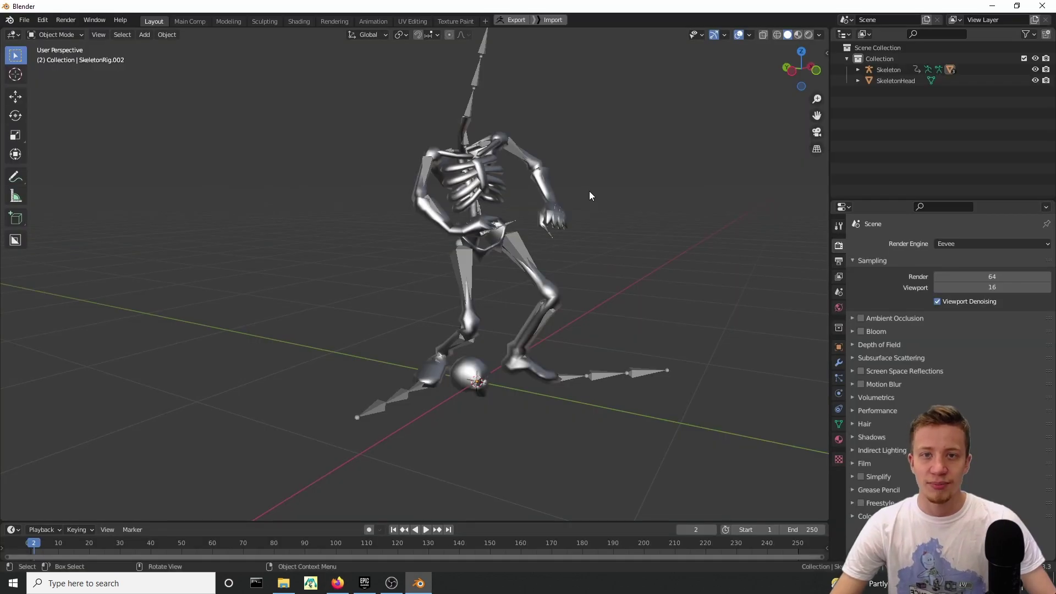
Back in Blender, return the timeline to frame 0 with the skeleton rig selected and inspect its pose beside the skull
{"action": "middle_click_drag", "start_coordinate": [480, 171], "coordinate": [480, 182]}
{"action": "middle_click_drag", "start_coordinate": [423, 85], "coordinate": [517, 291]}
{"action": "left_click_drag", "start_coordinate": [496, 143], "coordinate": [492, 148]}
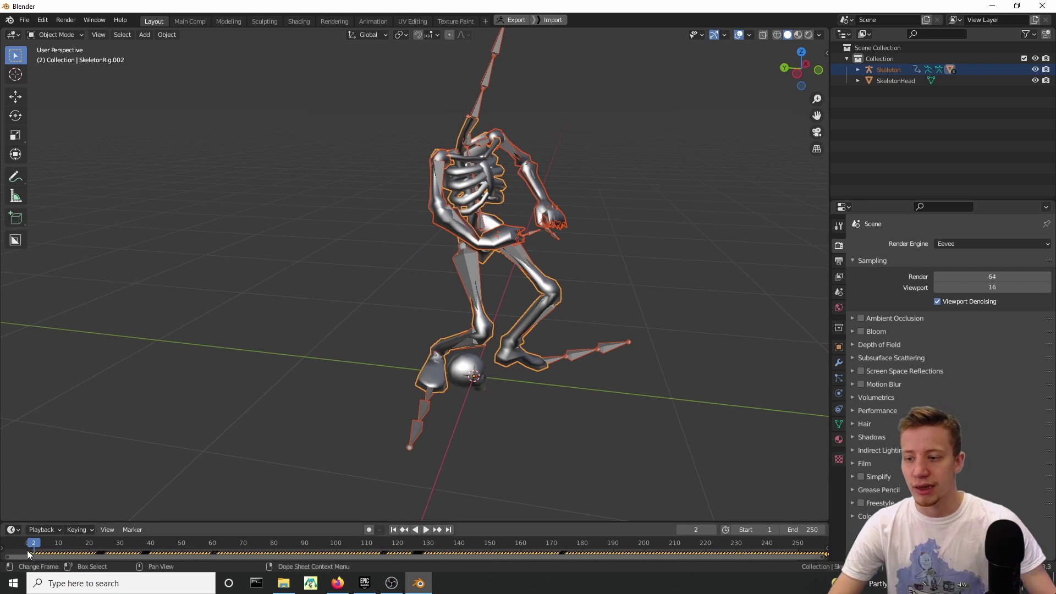
{"action": "mouse_move", "coordinate": [32, 549]}
{"action": "left_mouse_down"}
{"action": "mouse_move", "coordinate": [102, 551]}
{"action": "mouse_move", "coordinate": [27, 544]}
{"action": "left_mouse_up"}
{"action": "middle_click_drag", "start_coordinate": [647, 311], "coordinate": [642, 299]}
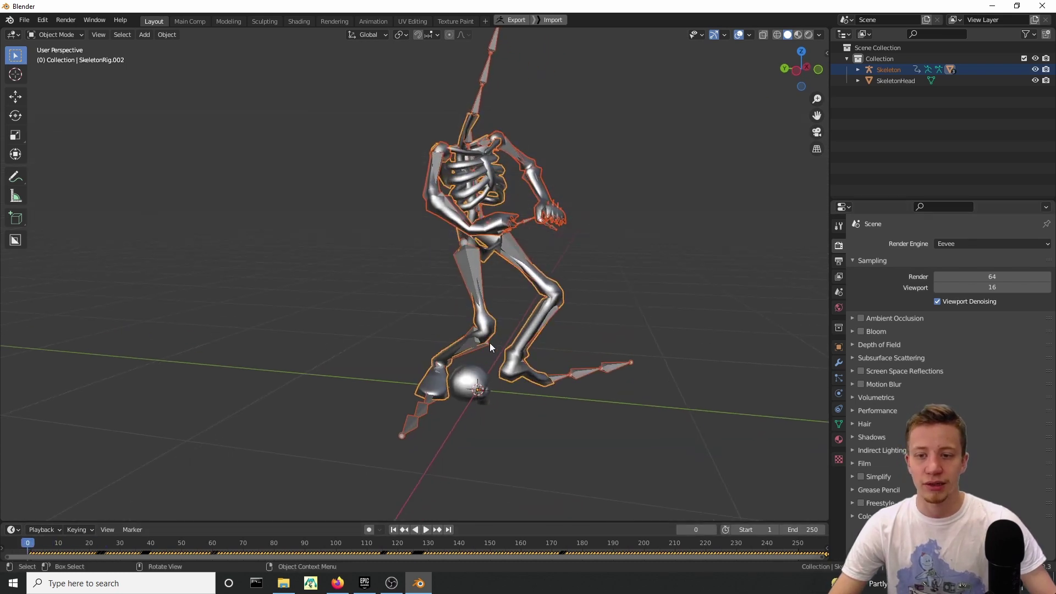
{"action": "left_click", "coordinate": [457, 408]}
{"action": "middle_click_drag", "start_coordinate": [488, 315], "coordinate": [529, 245]}
{"action": "left_click", "coordinate": [530, 246]}
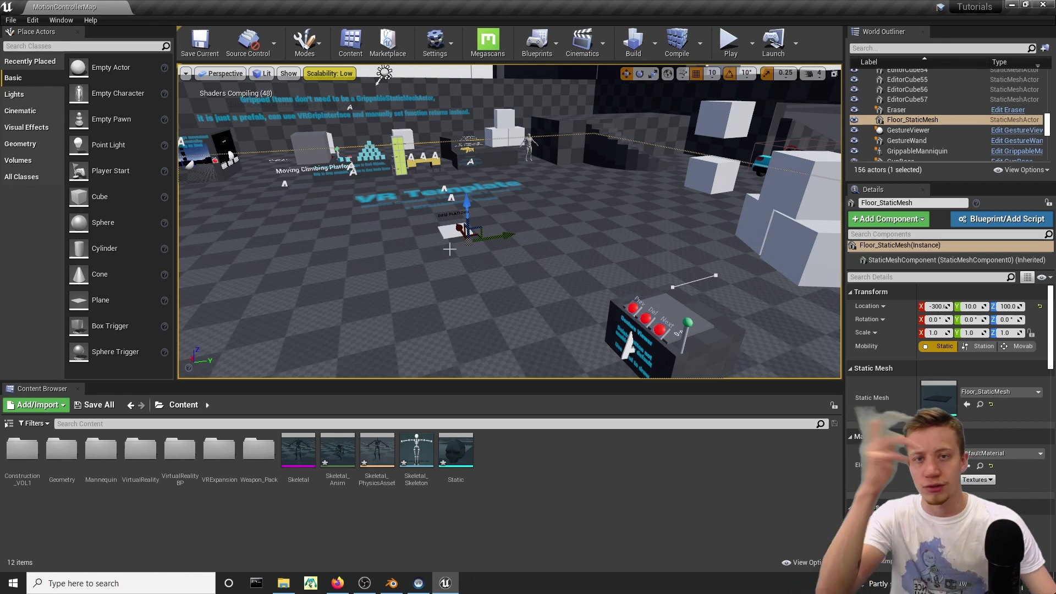
In the Unreal Editor, place the Skeletal_Anim and Static skull assets on the level floor
{"action": "right_click_drag", "start_coordinate": [467, 214], "coordinate": [465, 253]}
{"action": "left_click_drag", "start_coordinate": [337, 452], "coordinate": [408, 278]}
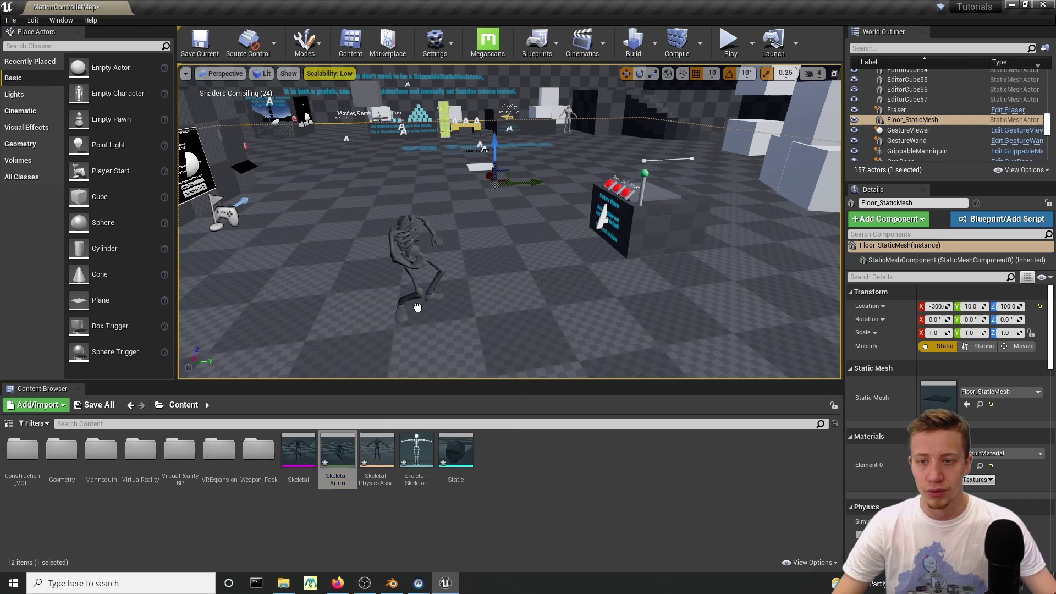
{"action": "key", "text": "f"}
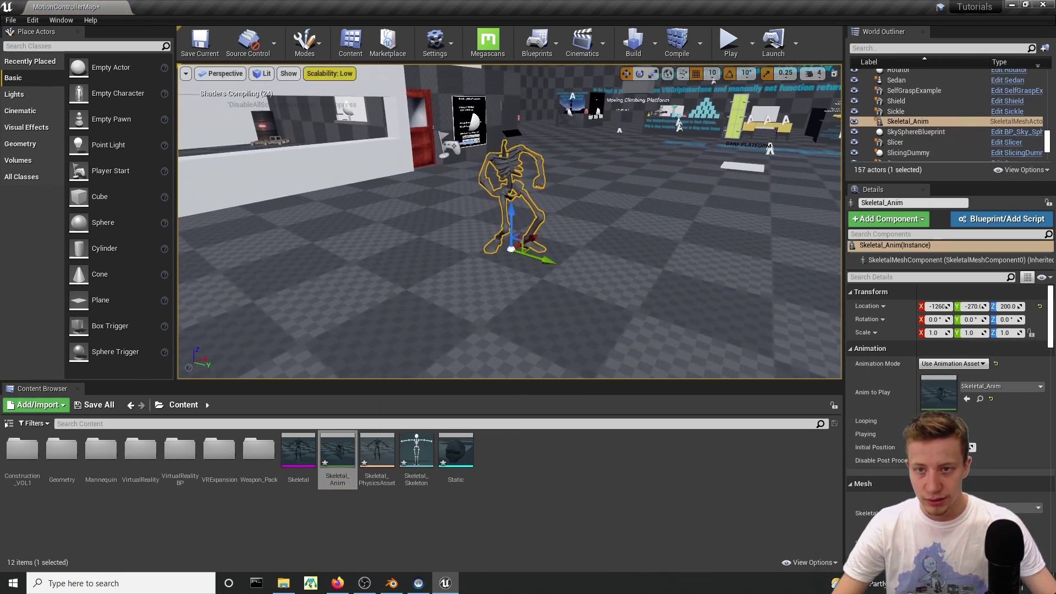
{"action": "left_click_drag", "start_coordinate": [455, 450], "coordinate": [581, 291]}
{"action": "right_click_drag", "start_coordinate": [576, 257], "coordinate": [599, 258]}
Delete the placed skull and the animated skeleton from the level
{"action": "key", "text": "Delete"}
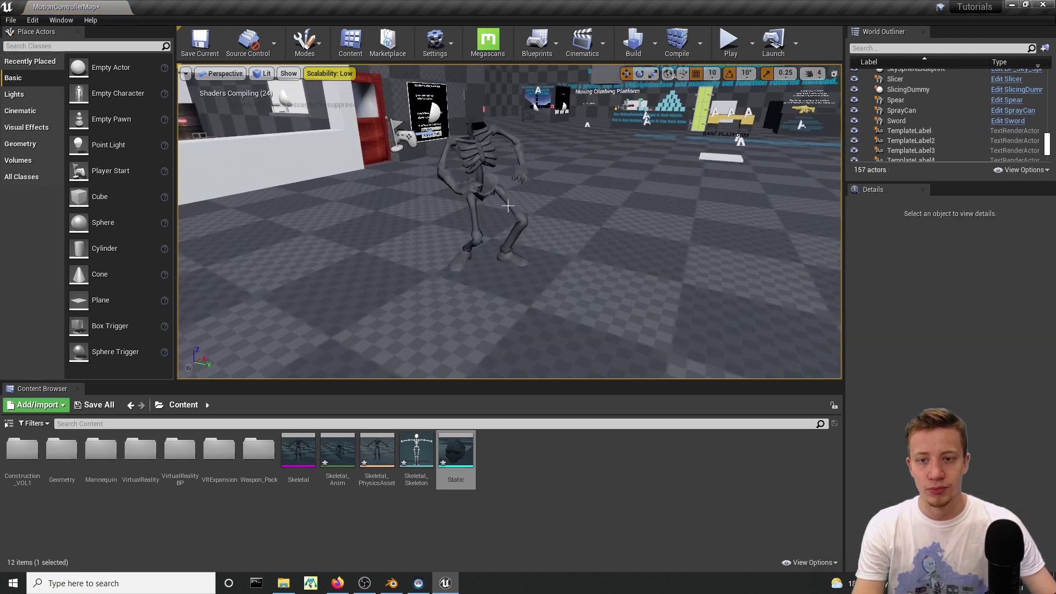
{"action": "left_click", "coordinate": [504, 202]}
{"action": "key", "text": "Delete"}
Create a Blueprint Class with Character as its parent, name it Skeleton_BP, and open it for editing
{"action": "left_click", "coordinate": [547, 496]}
{"action": "right_click", "coordinate": [547, 496]}
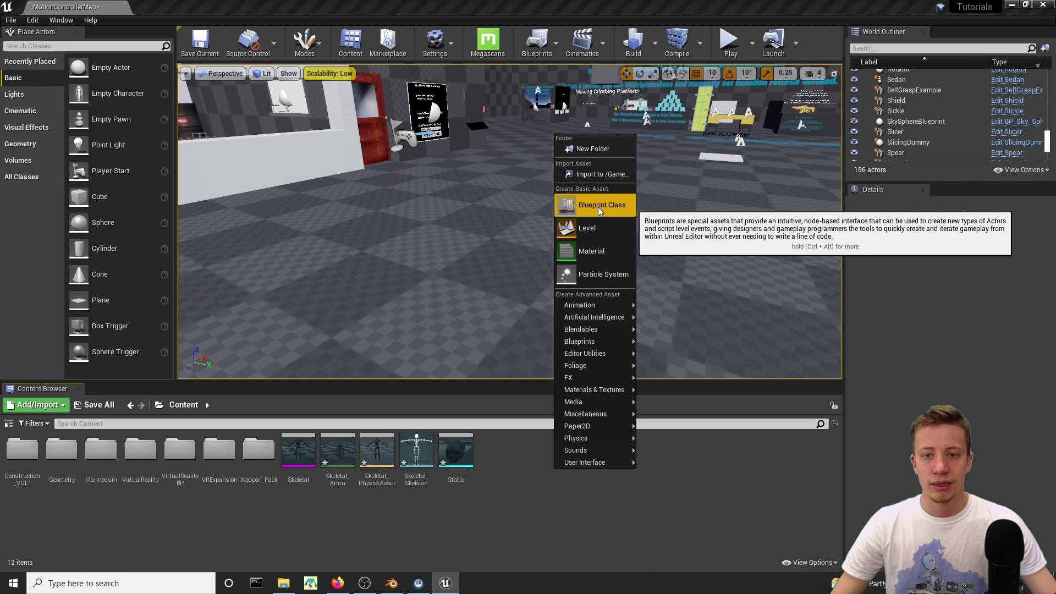
{"action": "left_click", "coordinate": [598, 207]}
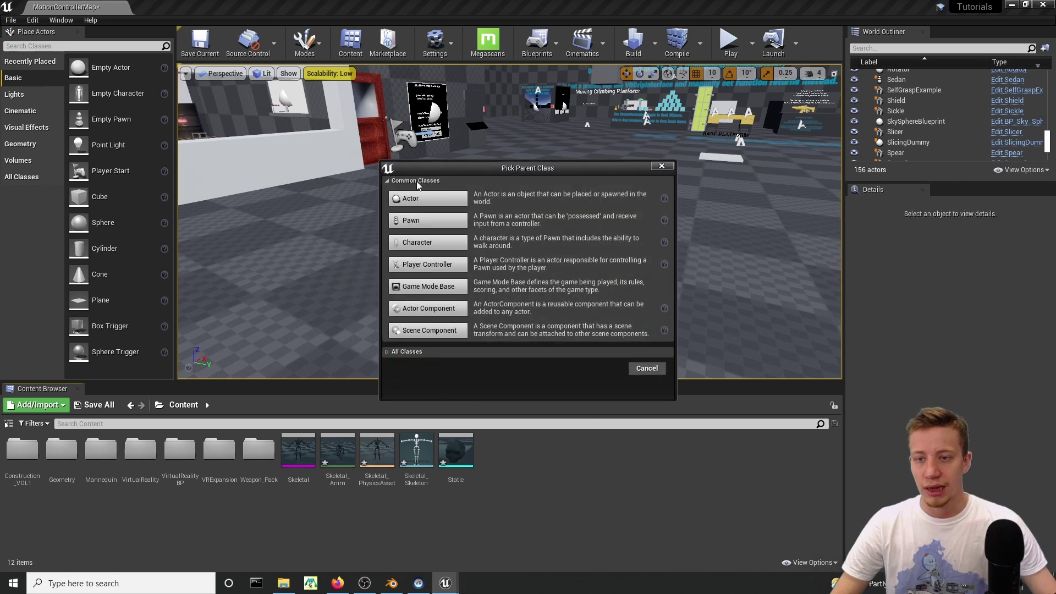
{"action": "left_click", "coordinate": [434, 243]}
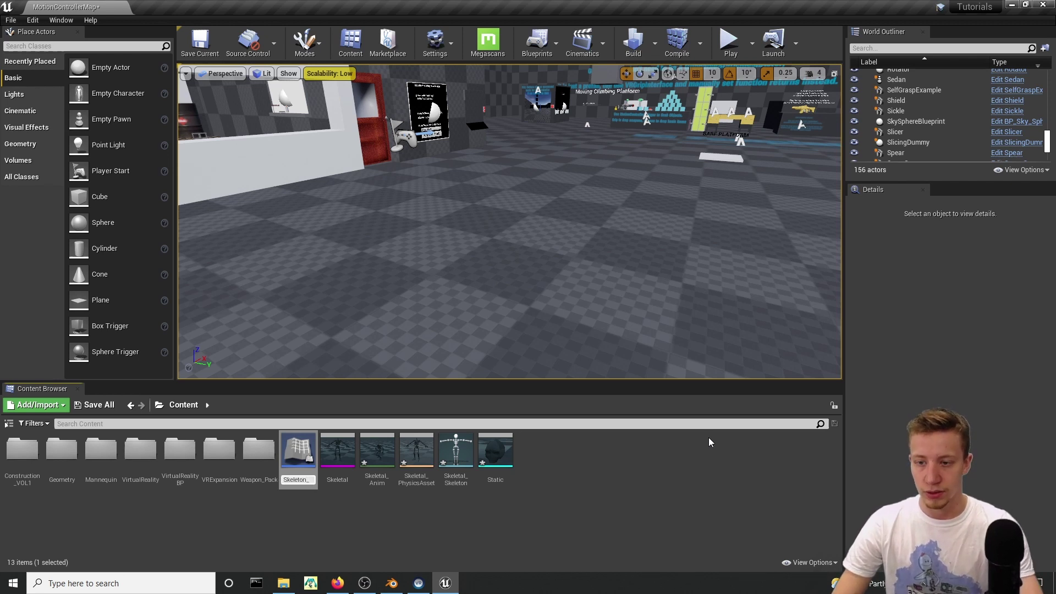
{"action": "type", "text": "Skeleton_BP"}
{"action": "key", "text": "Return"}
{"action": "key", "text": "Return"}
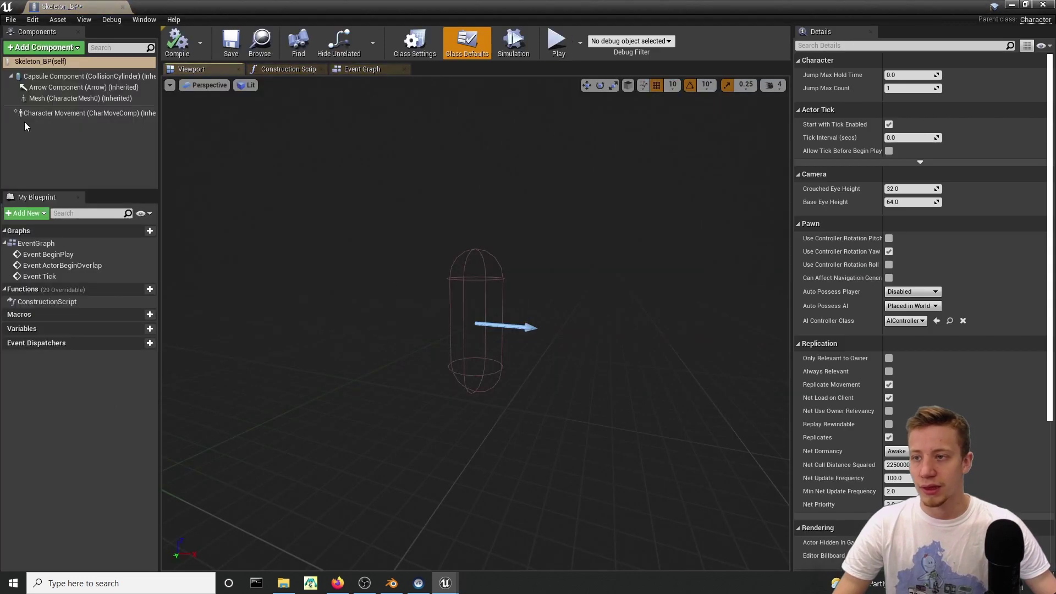
Assign the Skeletal asset from the Content folder as the skeletal mesh of the character's Mesh component
{"action": "left_click", "coordinate": [64, 98]}
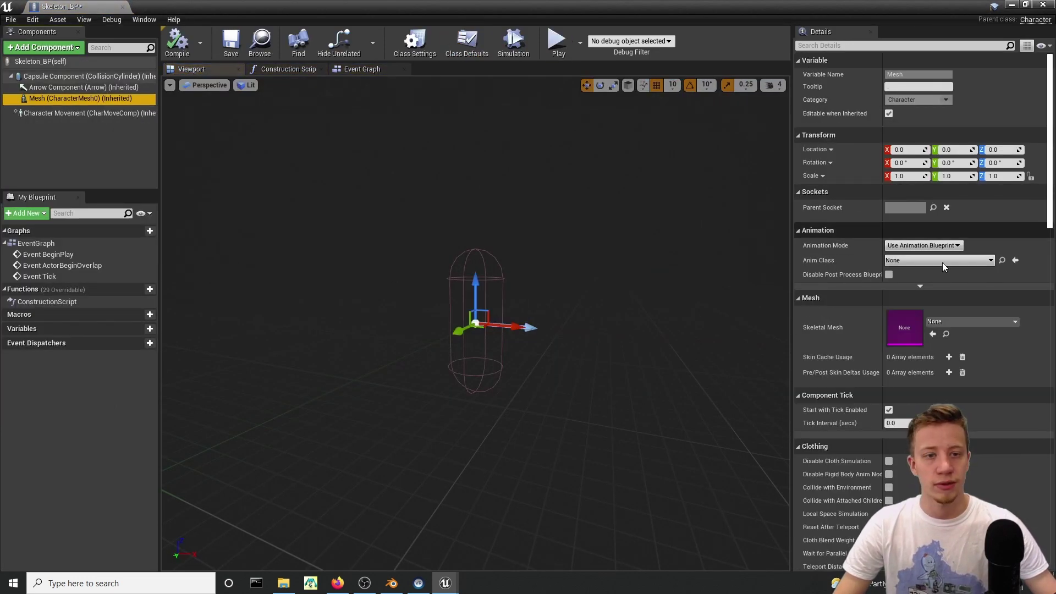
{"action": "left_click", "coordinate": [978, 324]}
{"action": "mouse_move", "coordinate": [675, 5]}
{"action": "left_mouse_down"}
{"action": "mouse_move", "coordinate": [747, 237]}
{"action": "mouse_move", "coordinate": [390, 572]}
{"action": "mouse_move", "coordinate": [553, 80]}
{"action": "mouse_move", "coordinate": [675, 1]}
{"action": "left_mouse_up"}
{"action": "type", "text": "s"}
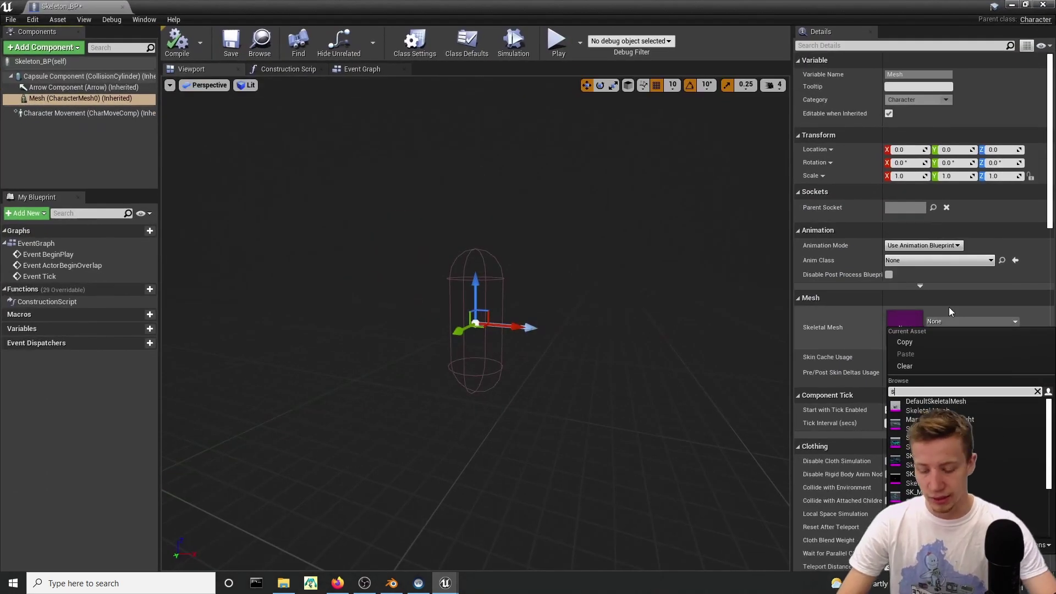
{"action": "type", "text": "keleta"}
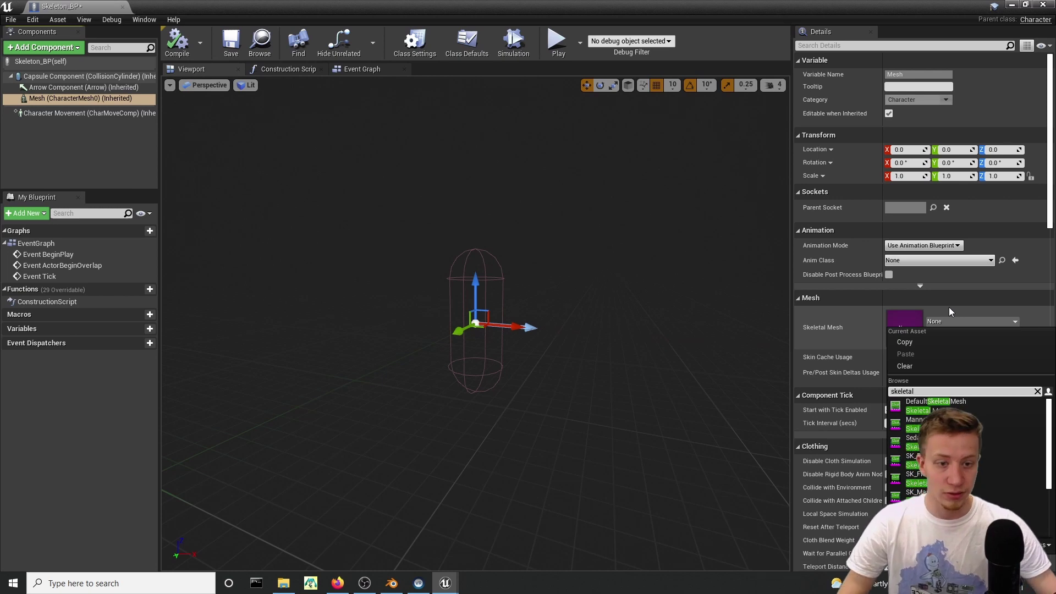
{"action": "type", "text": "l"}
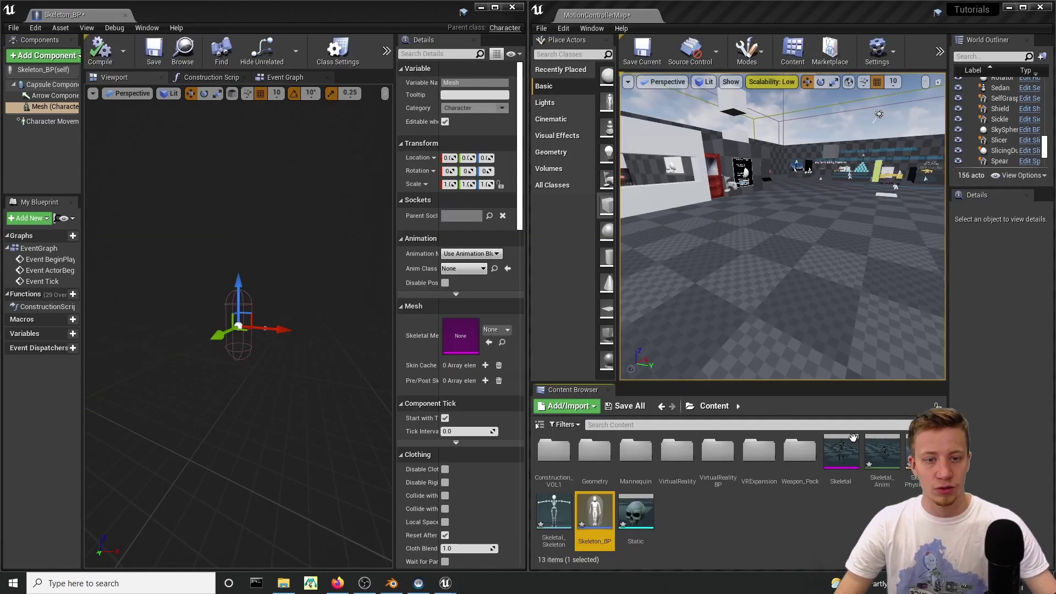
{"action": "left_click", "coordinate": [841, 461]}
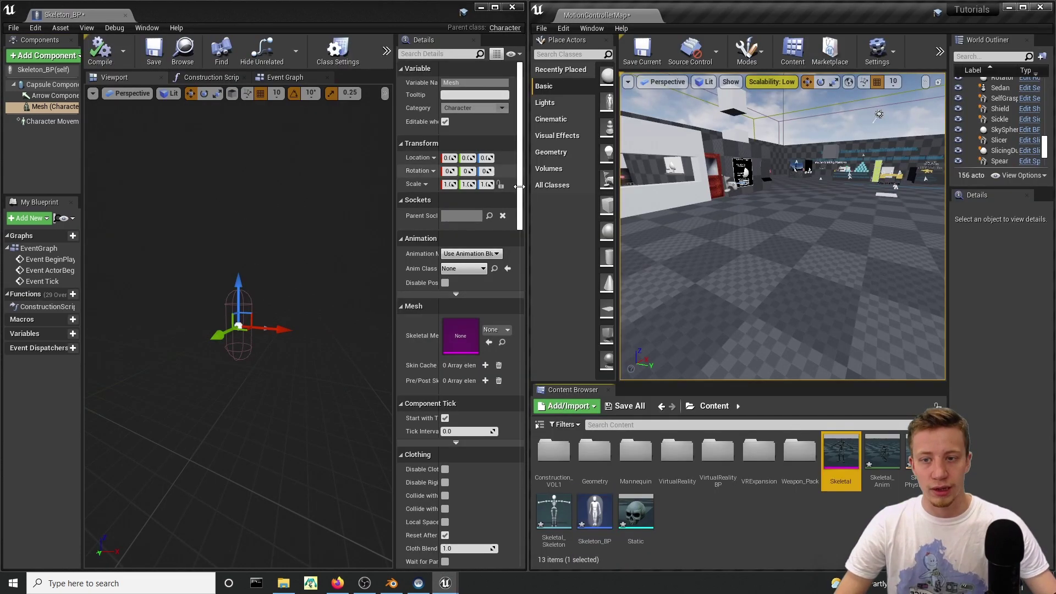
{"action": "left_click_drag", "start_coordinate": [840, 454], "coordinate": [461, 335]}
Lower the Mesh component to Z -80 and rotate it -90° around Z to face the arrow's direction
{"action": "left_click", "coordinate": [495, 7]}
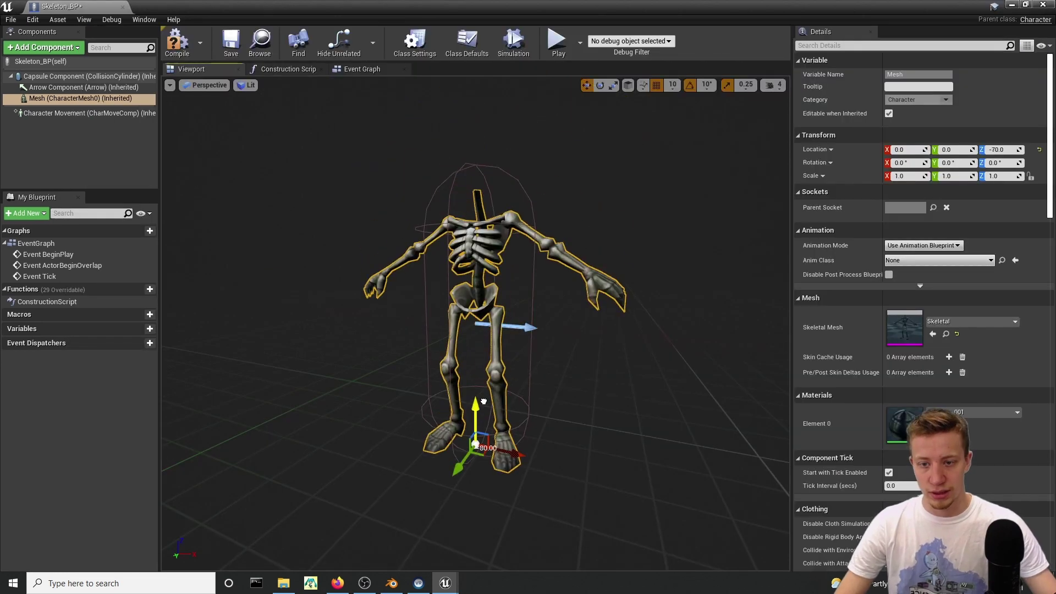
{"action": "left_click_drag", "start_coordinate": [495, 494], "coordinate": [563, 489]}
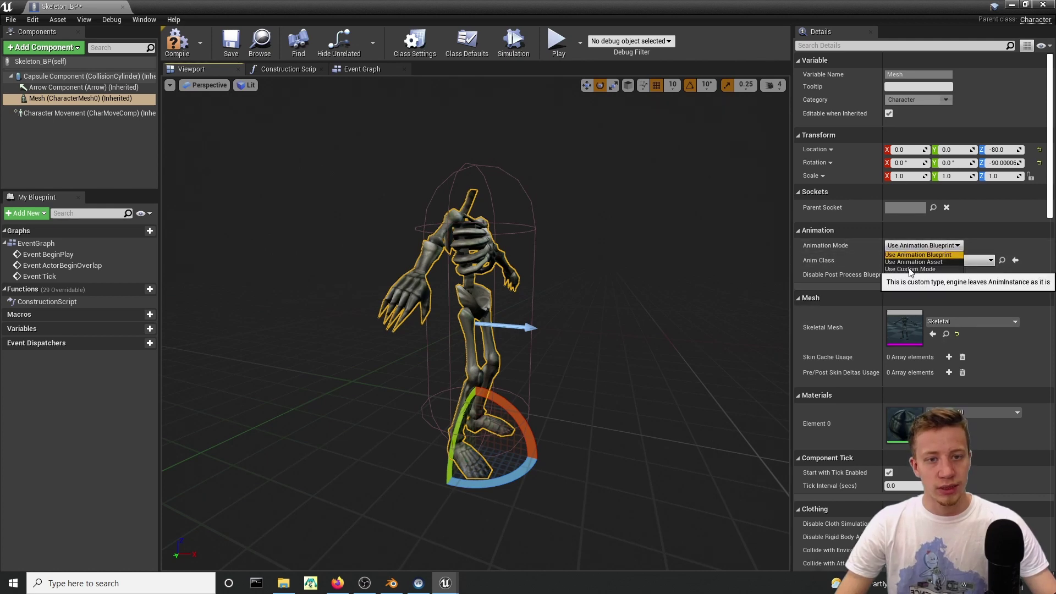
Set the mesh's animation mode to Use Animation Asset with Skeletal_Anim, and turn off Playing
{"action": "left_click", "coordinate": [924, 262]}
{"action": "left_click", "coordinate": [970, 269]}
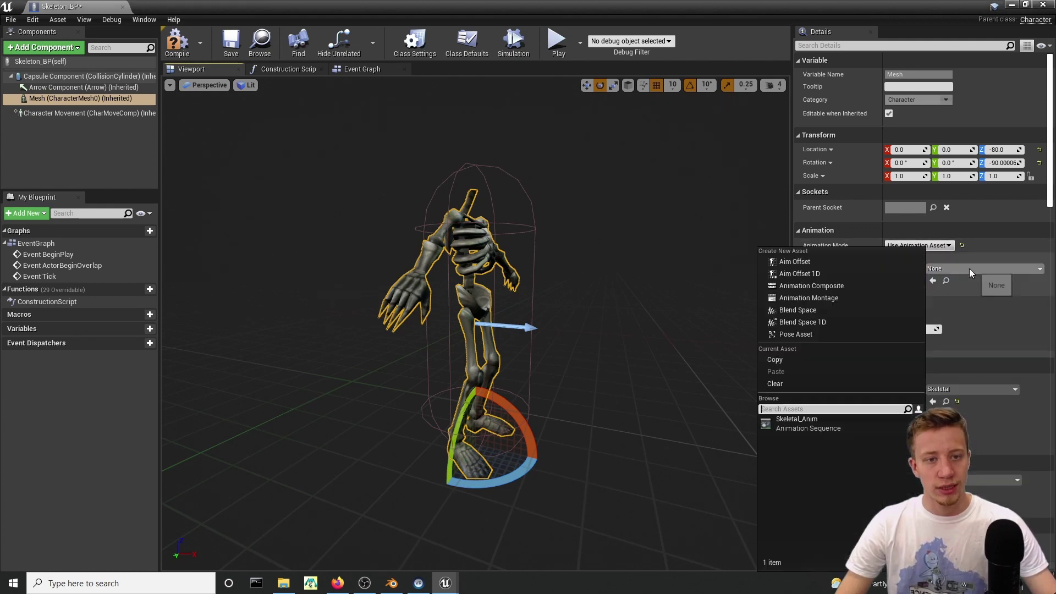
{"action": "left_click", "coordinate": [812, 422]}
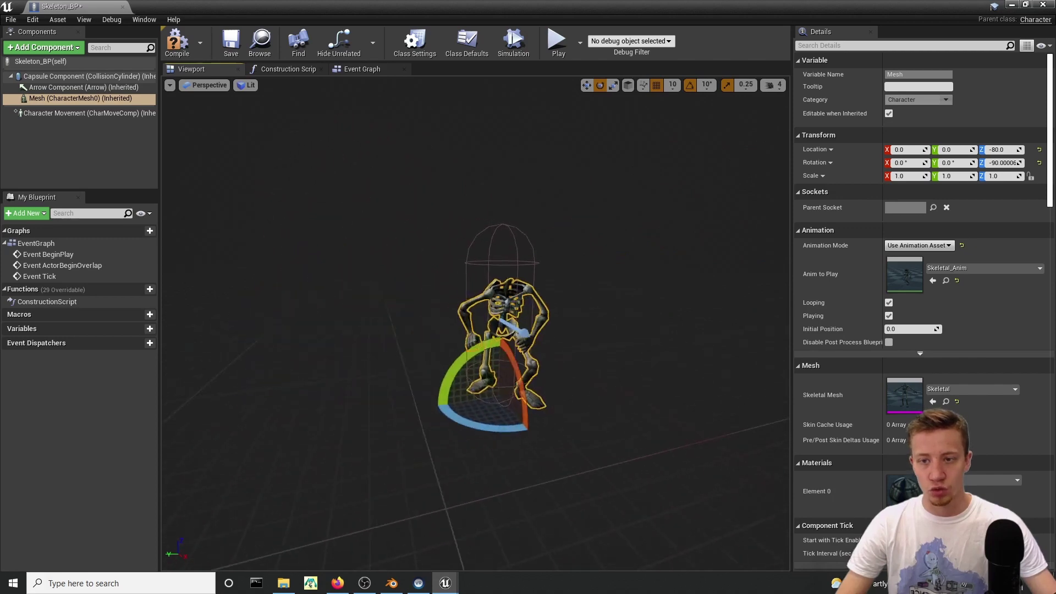
{"action": "left_click", "coordinate": [299, 130]}
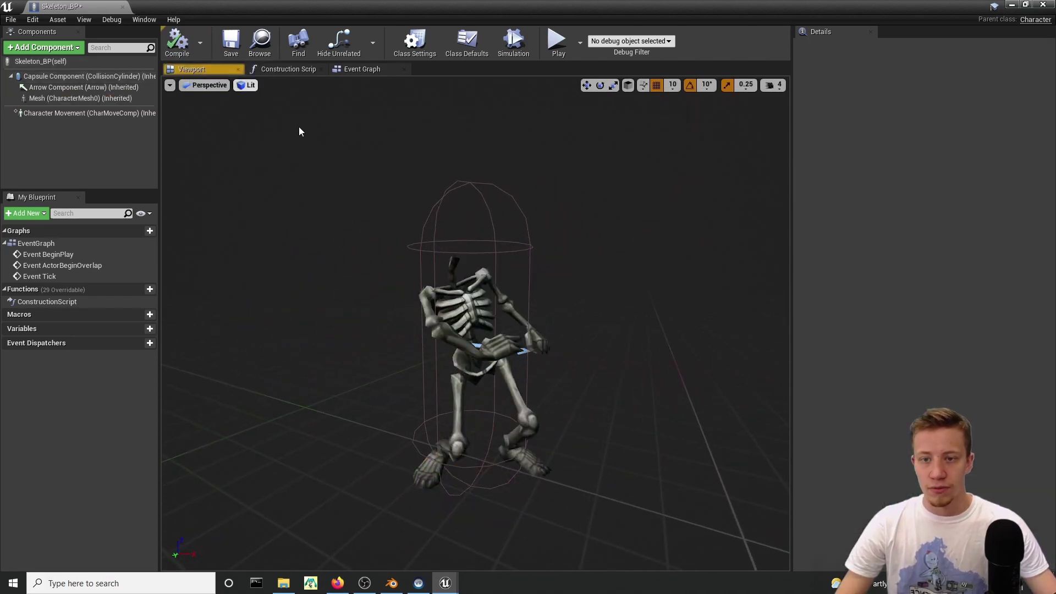
{"action": "left_click", "coordinate": [109, 100]}
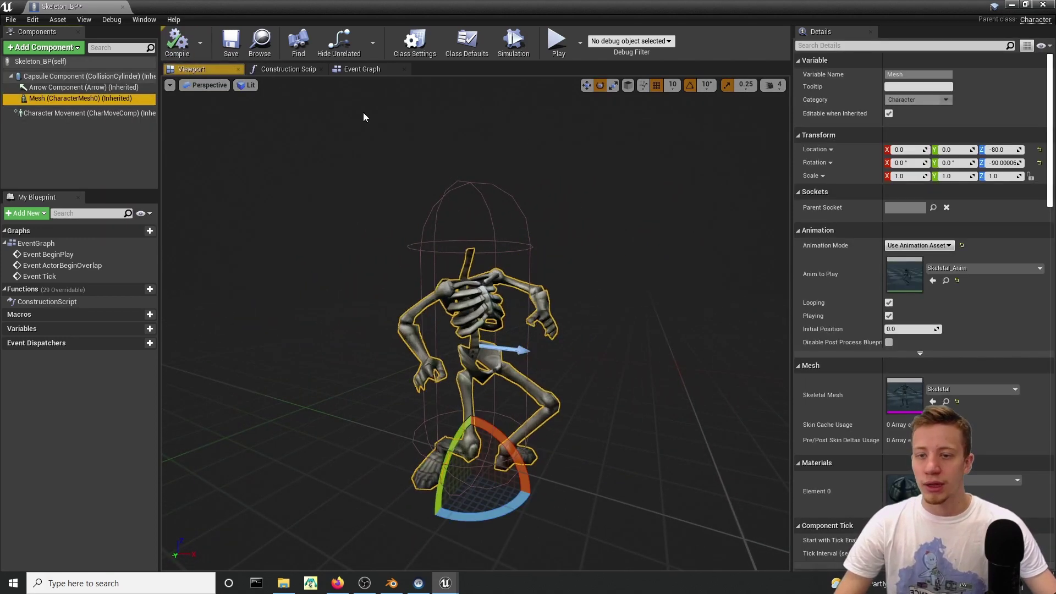
{"action": "left_click", "coordinate": [889, 316]}
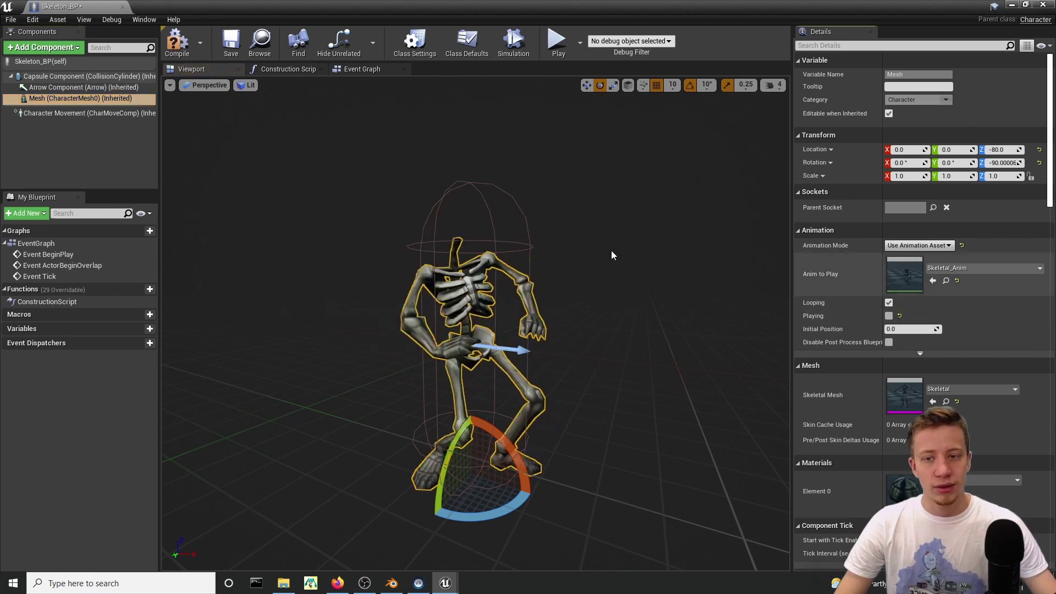
Add a Static Mesh component under the character's Mesh component and name it Head
{"action": "left_click", "coordinate": [44, 48]}
{"action": "type", "text": "stat"}
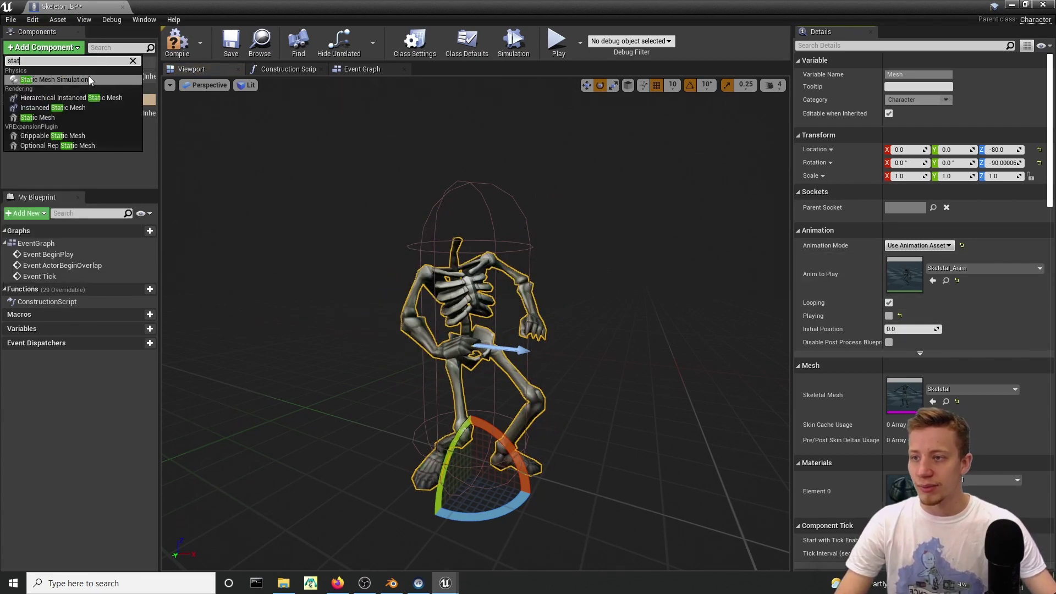
{"action": "left_click", "coordinate": [55, 116]}
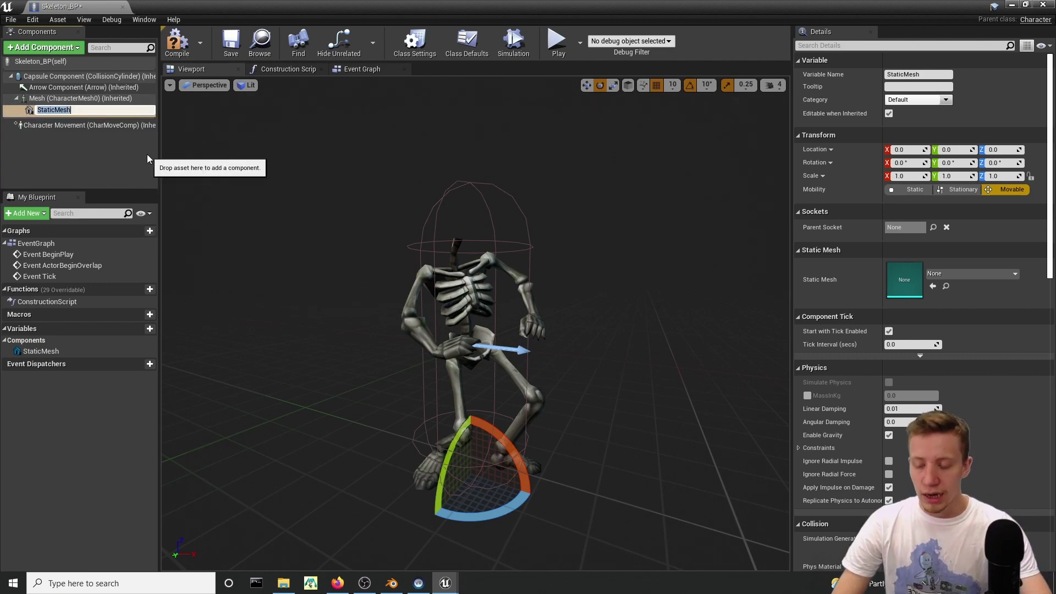
{"action": "type", "text": "Head"}
{"action": "key", "text": "Return"}
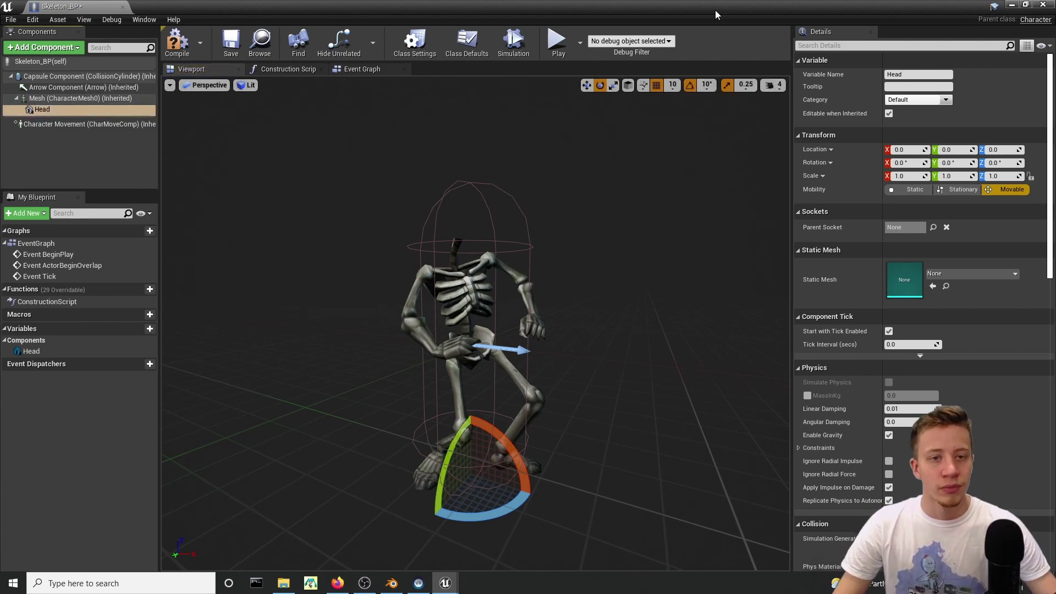
Assign the Static skull asset from the Content Browser as the Head component's static mesh
{"action": "left_click_drag", "start_coordinate": [715, 11], "coordinate": [267, 589]}
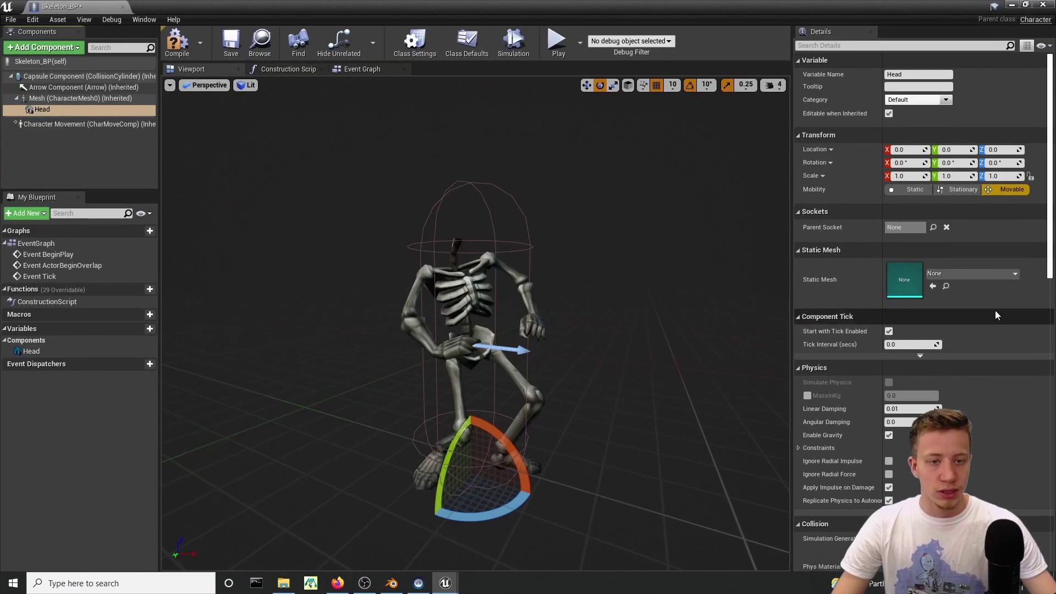
{"action": "left_click", "coordinate": [970, 279]}
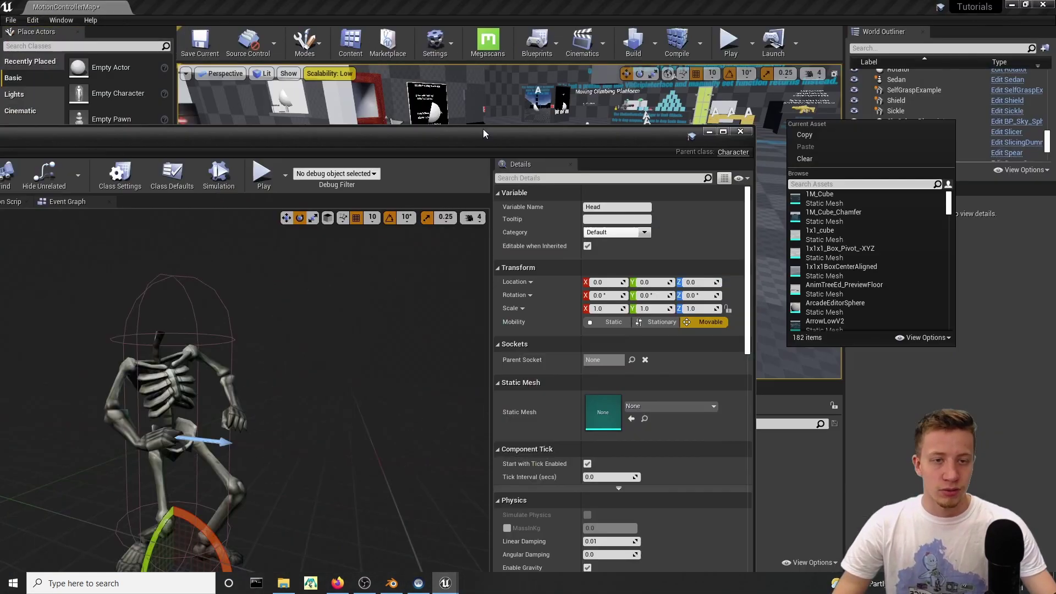
{"action": "left_click_drag", "start_coordinate": [483, 134], "coordinate": [196, 104]}
{"action": "left_click_drag", "start_coordinate": [495, 449], "coordinate": [359, 389]}
{"action": "left_click_drag", "start_coordinate": [388, 313], "coordinate": [394, 226]}
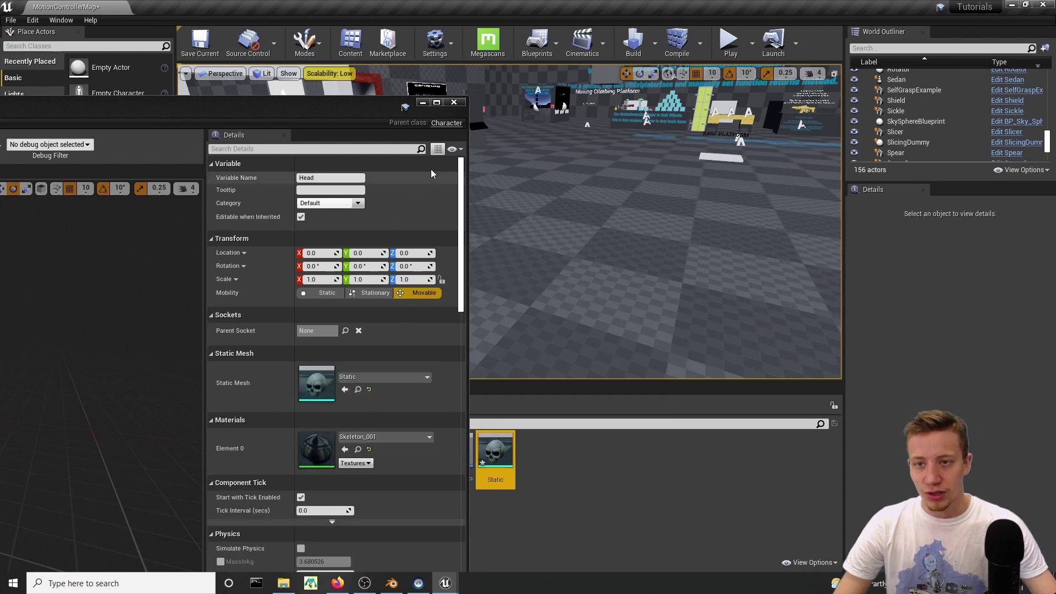
{"action": "left_click", "coordinate": [436, 106]}
{"action": "right_click_drag", "start_coordinate": [470, 511], "coordinate": [495, 542]}
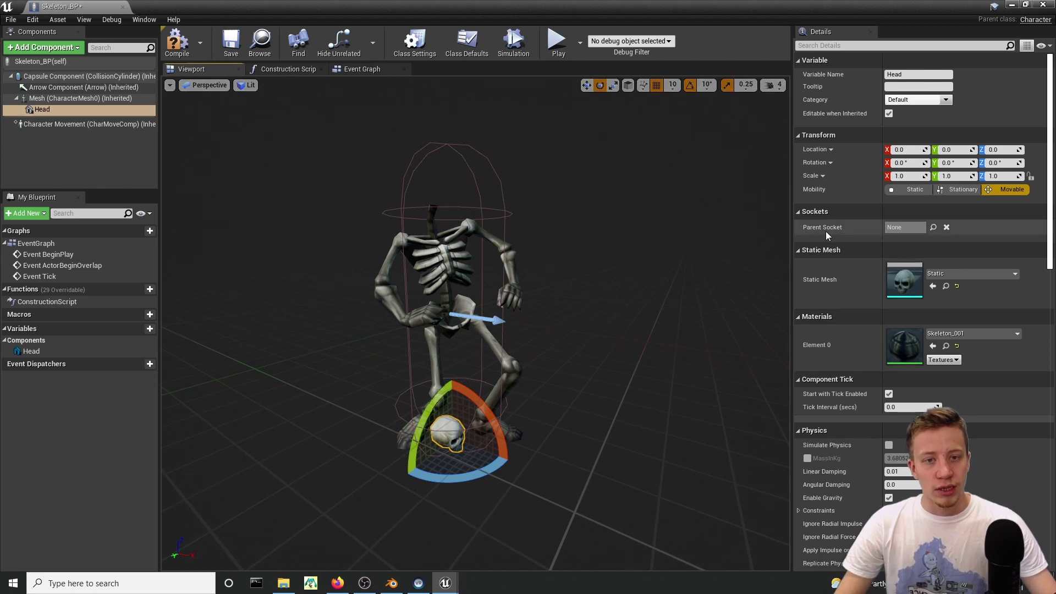
Attach the Head component to the skeleton's Head bone and rotate it about -70° around X
{"action": "left_click", "coordinate": [933, 227]}
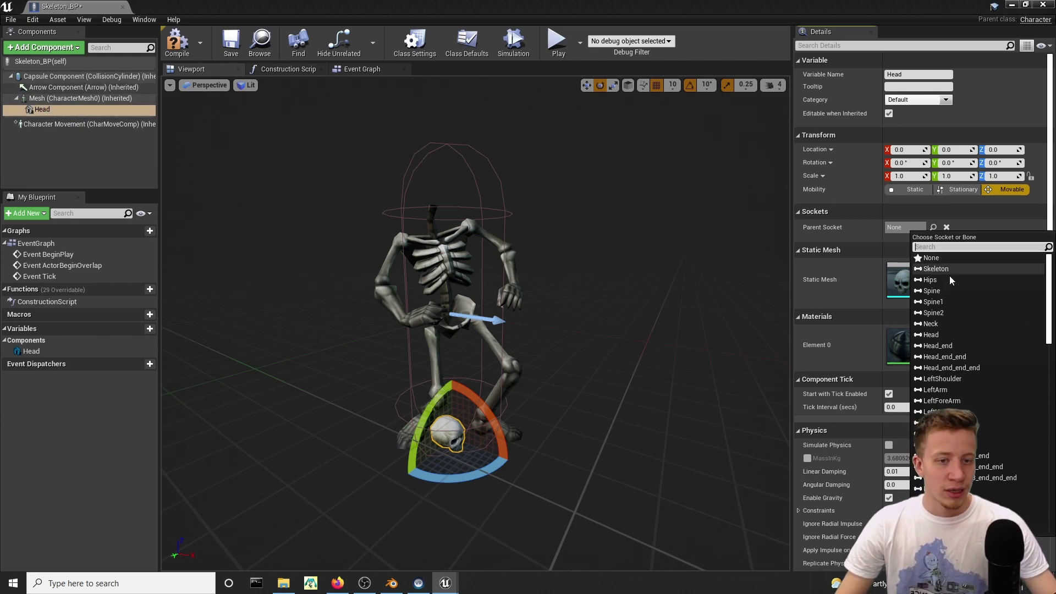
{"action": "left_click", "coordinate": [931, 335]}
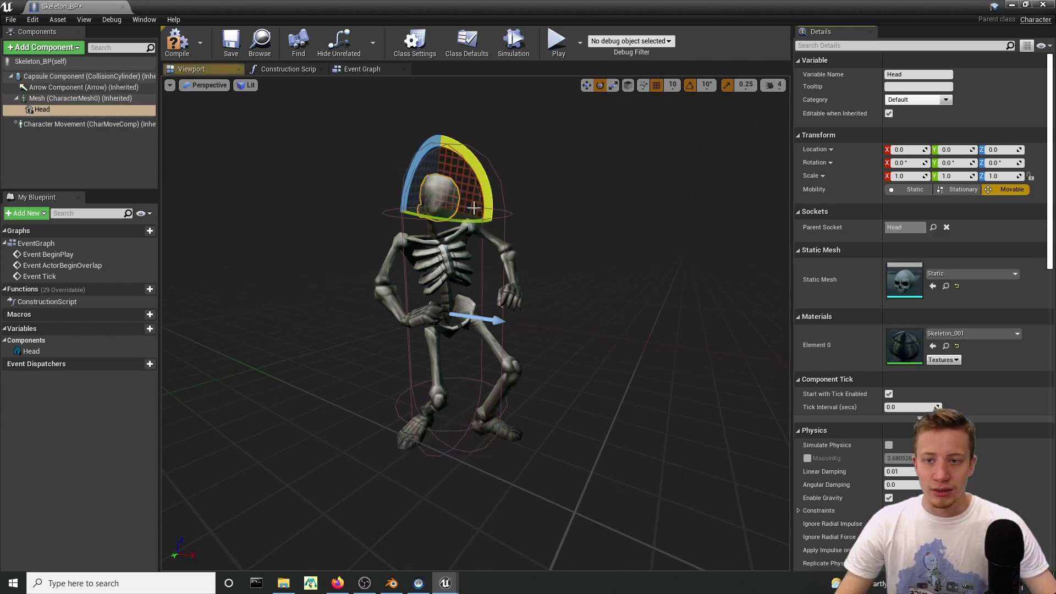
{"action": "right_click_drag", "start_coordinate": [475, 323], "coordinate": [453, 286]}
{"action": "left_click_drag", "start_coordinate": [366, 308], "coordinate": [418, 275]}
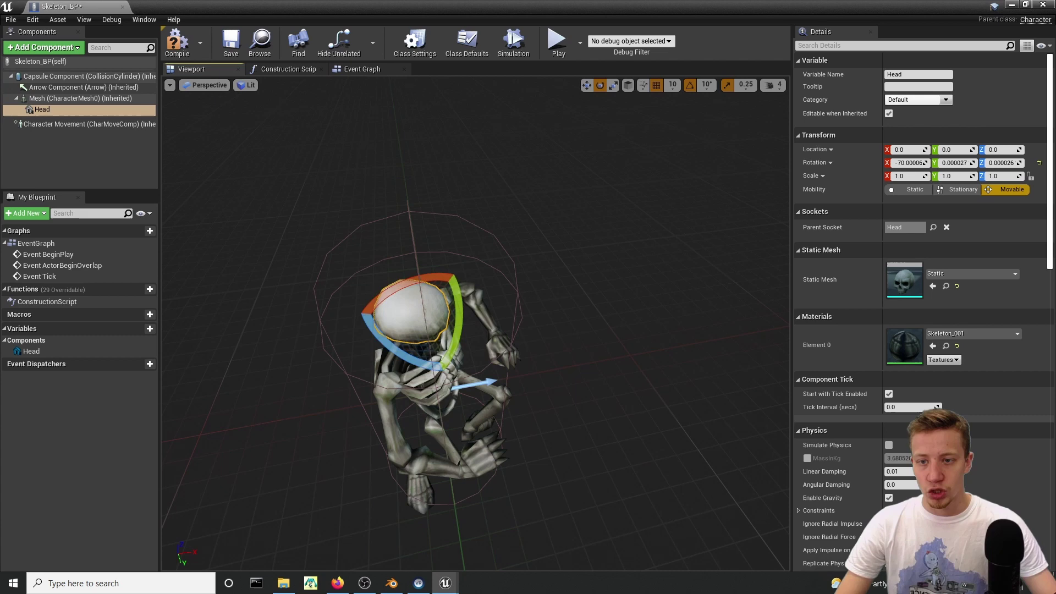
{"action": "right_click_drag", "start_coordinate": [475, 310], "coordinate": [476, 231]}
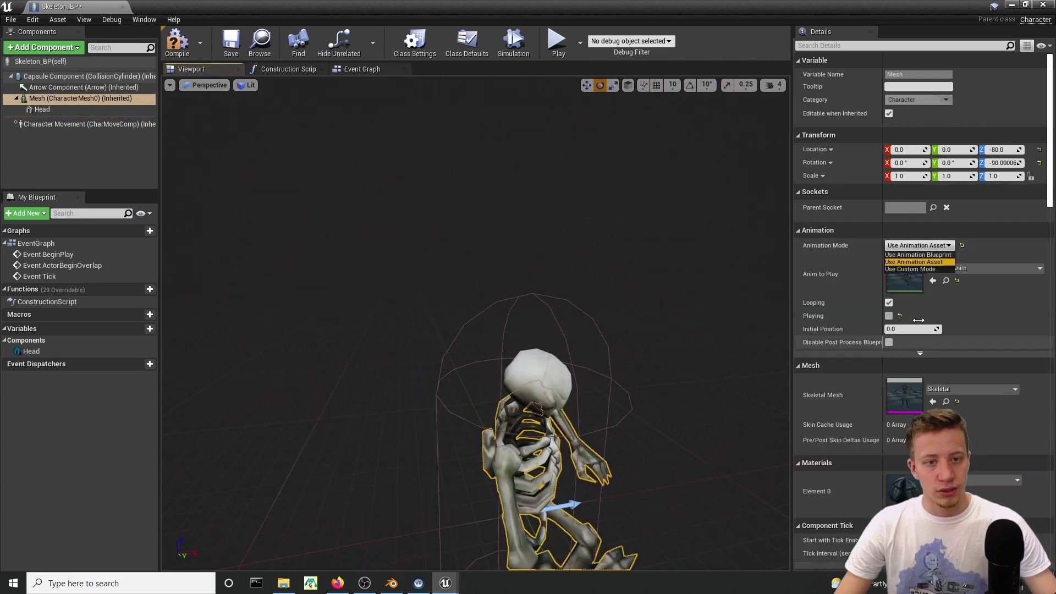
Switch the Mesh component's animation mode to Use Animation Blueprint to show the skeleton's default pose
{"action": "left_click", "coordinate": [1000, 295]}
{"action": "left_click", "coordinate": [927, 247]}
{"action": "left_click", "coordinate": [935, 254]}
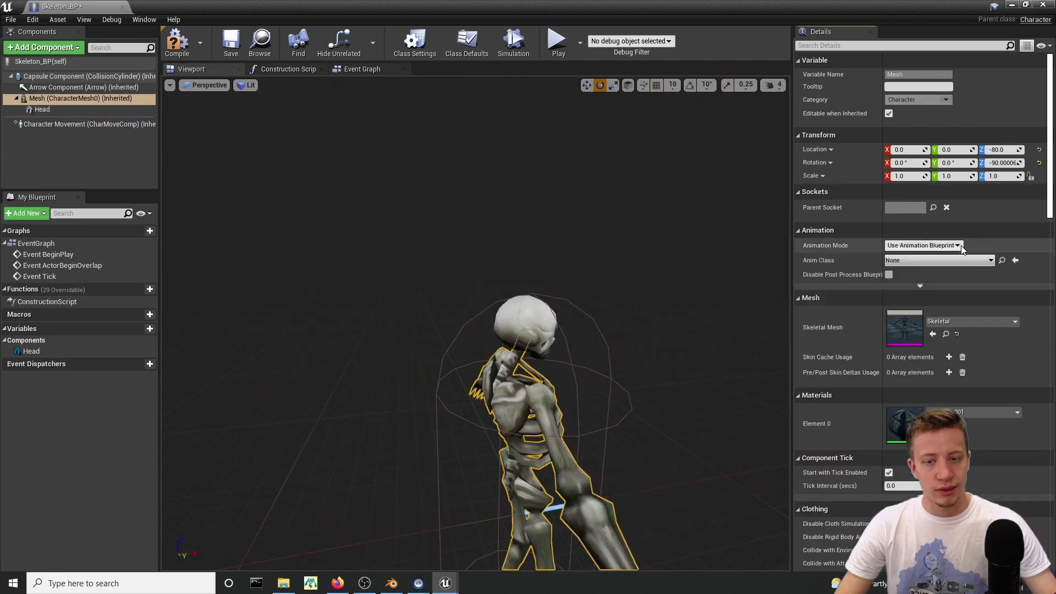
Align the skull on the neck at about X -1.33, Y -3.03, Z 3.42, rotated about -78.5°, 0.3°, -1.1°
{"action": "right_click_drag", "start_coordinate": [603, 292], "coordinate": [690, 238]}
{"action": "key", "text": "w"}
{"action": "left_click", "coordinate": [691, 238]}
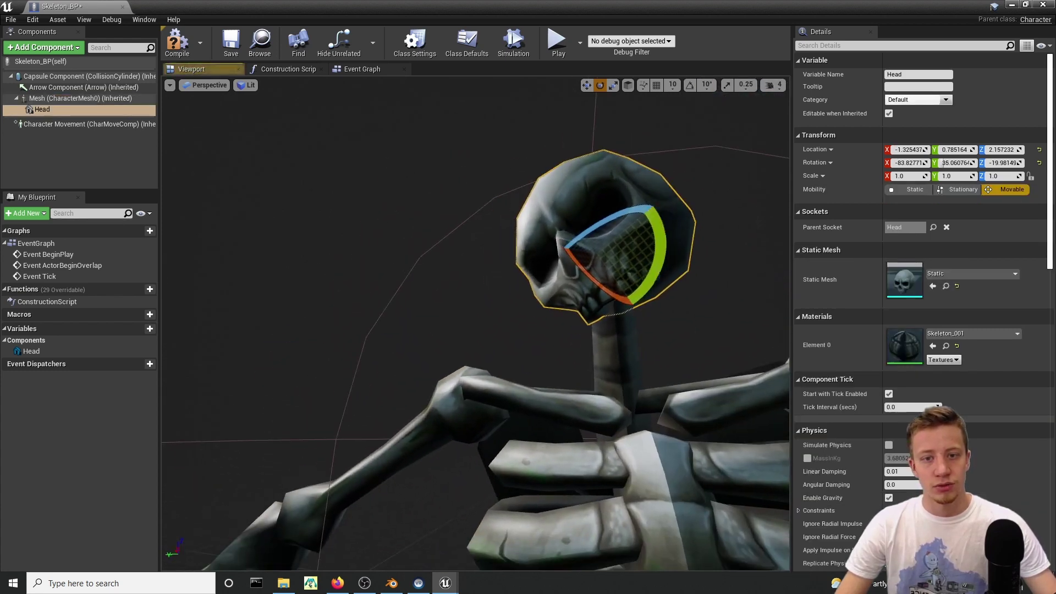
{"action": "left_click_drag", "start_coordinate": [665, 222], "coordinate": [695, 234]}
{"action": "left_click_drag", "start_coordinate": [579, 241], "coordinate": [612, 271]}
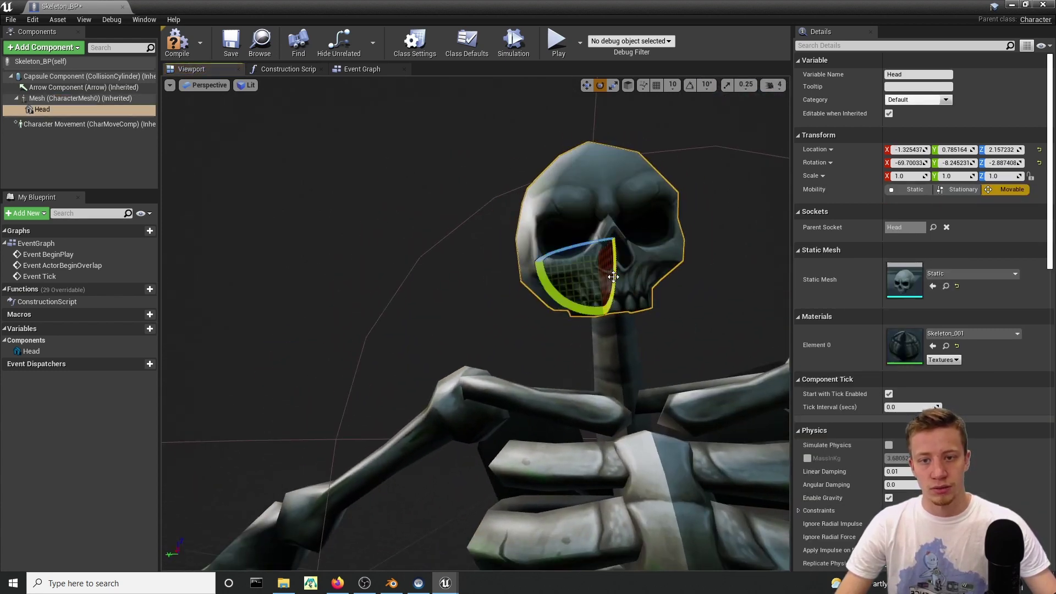
{"action": "right_click_drag", "start_coordinate": [612, 271], "coordinate": [611, 269]}
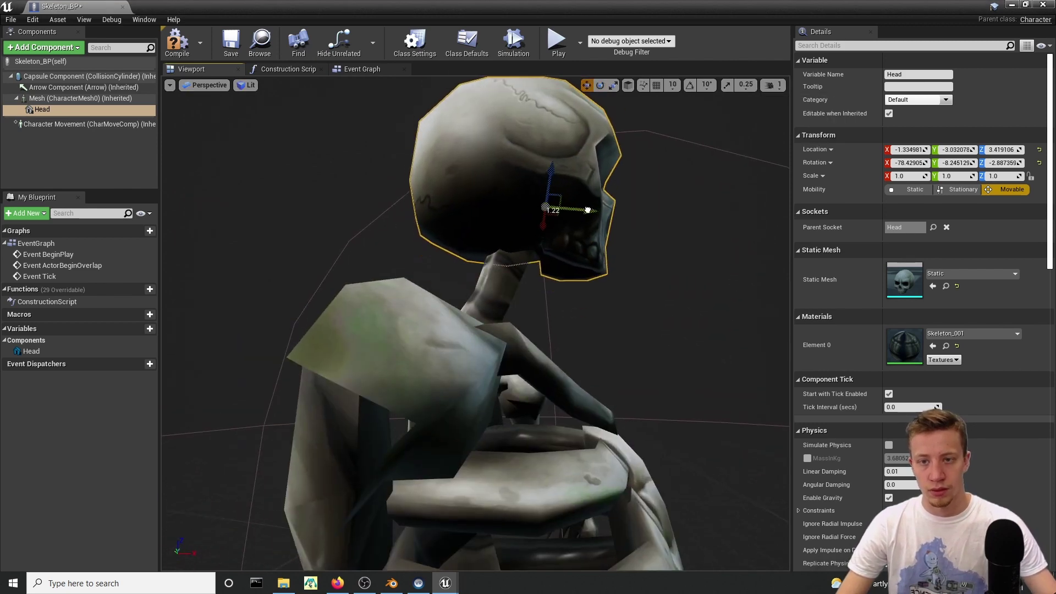
{"action": "key", "text": "w"}
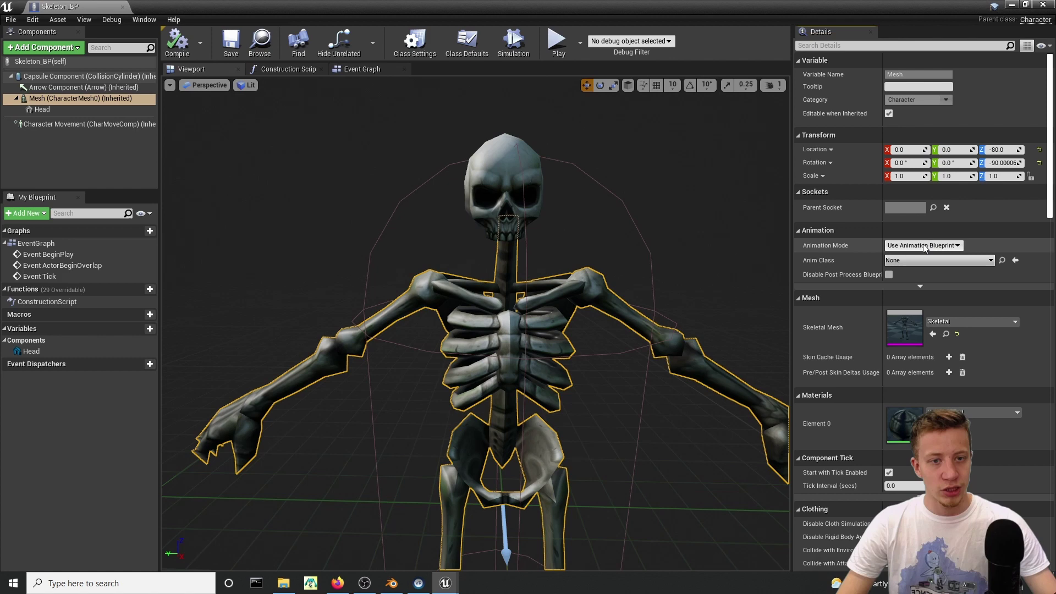
Set the Mesh's animation mode back to Use Animation Asset with Skeletal_Anim, keeping Looping on and turning on Playing
{"action": "left_click", "coordinate": [923, 263]}
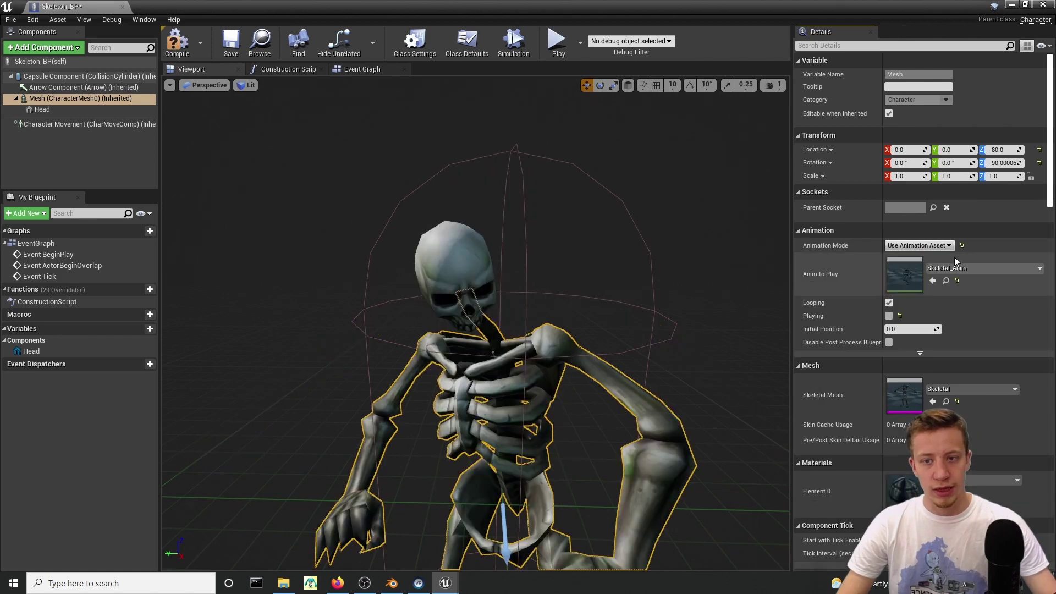
{"action": "right_click_drag", "start_coordinate": [475, 323], "coordinate": [514, 335]}
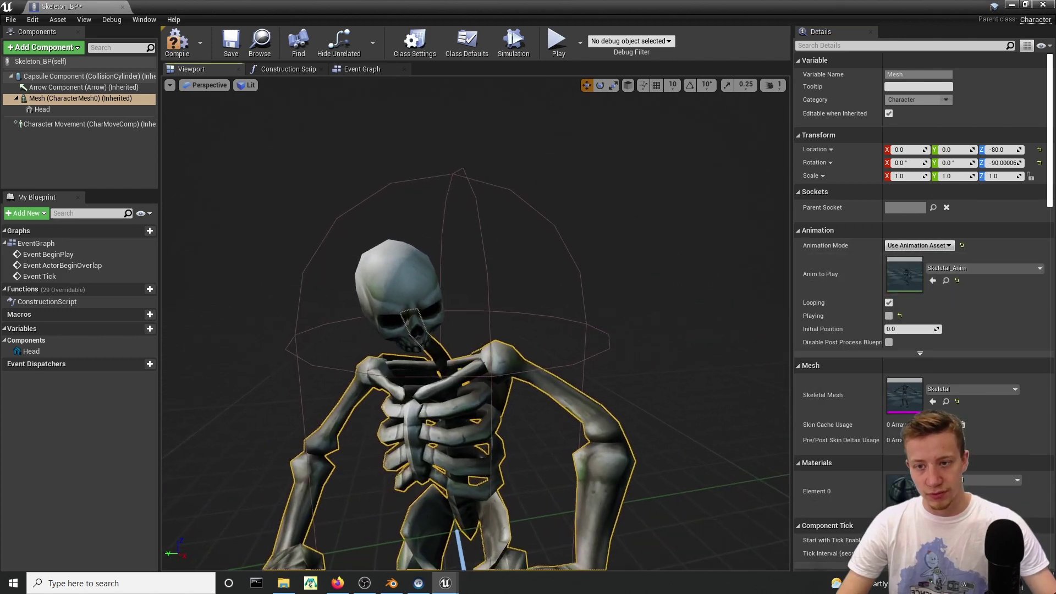
{"action": "left_click", "coordinate": [955, 270]}
{"action": "left_click", "coordinate": [955, 269]}
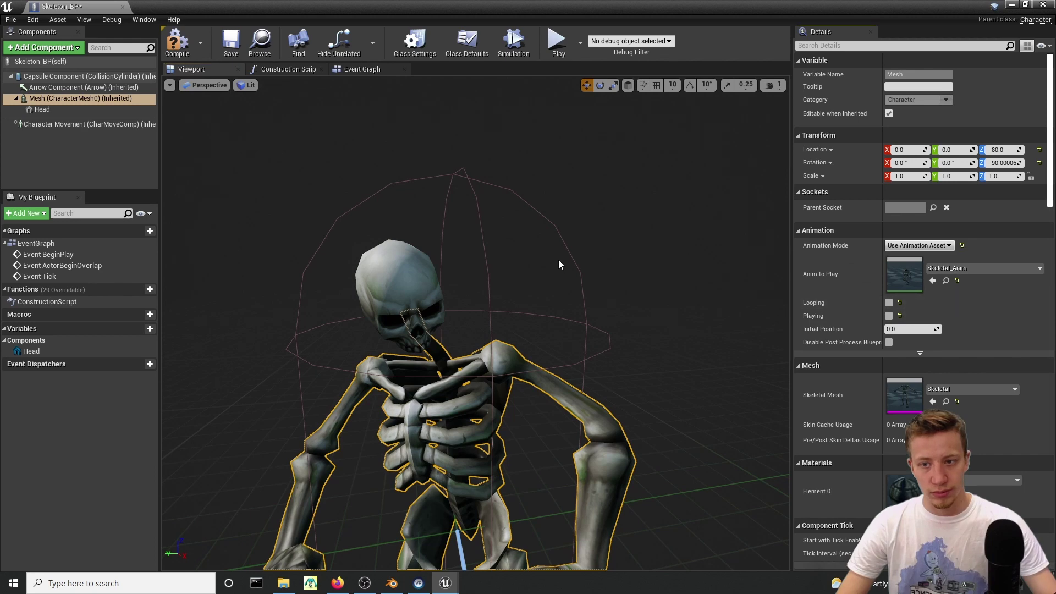
{"action": "left_click", "coordinate": [889, 302]}
{"action": "left_click", "coordinate": [888, 316]}
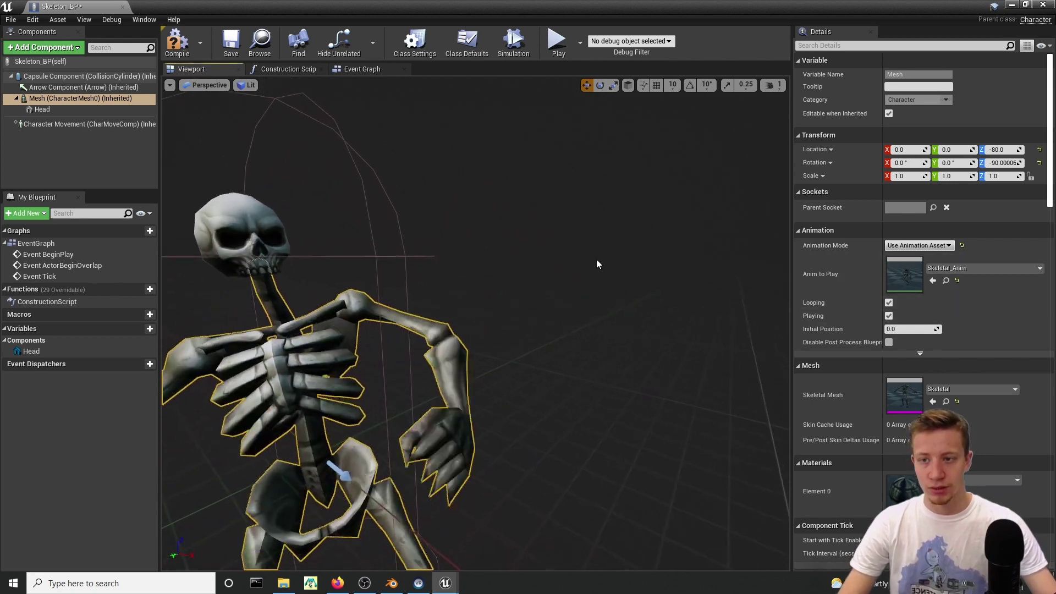
Inspect the attached skull from several angles while the animation plays, and compile the Blueprint
{"action": "left_click", "coordinate": [363, 224]}
{"action": "key", "text": "s"}
{"action": "right_click_drag", "start_coordinate": [363, 225], "coordinate": [281, 198]}
{"action": "key", "text": "s"}
{"action": "key", "text": "w"}
{"action": "left_click_drag", "start_coordinate": [333, 283], "coordinate": [298, 170]}
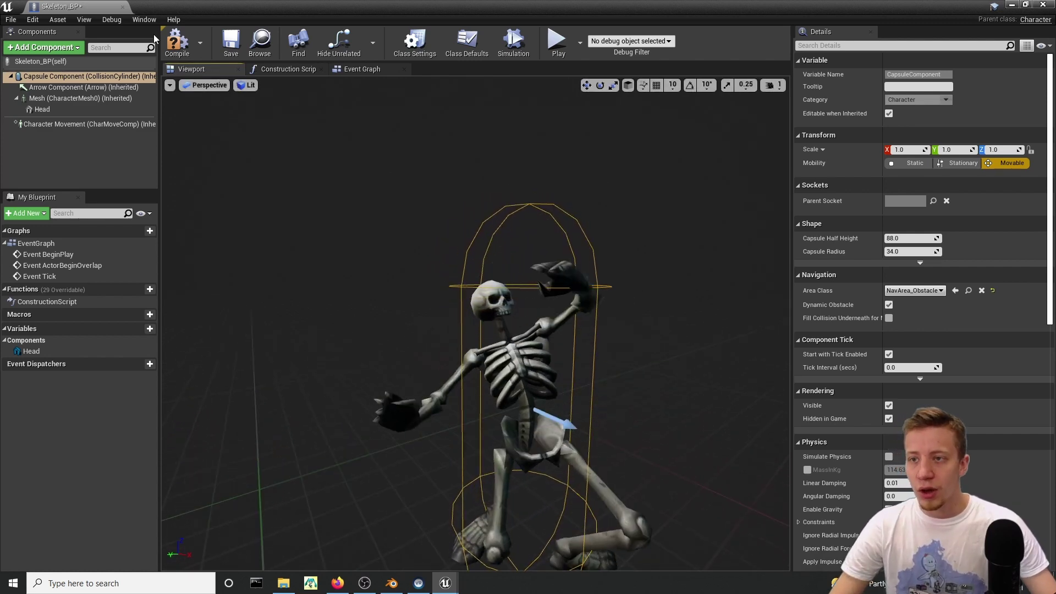
{"action": "left_click", "coordinate": [168, 38]}
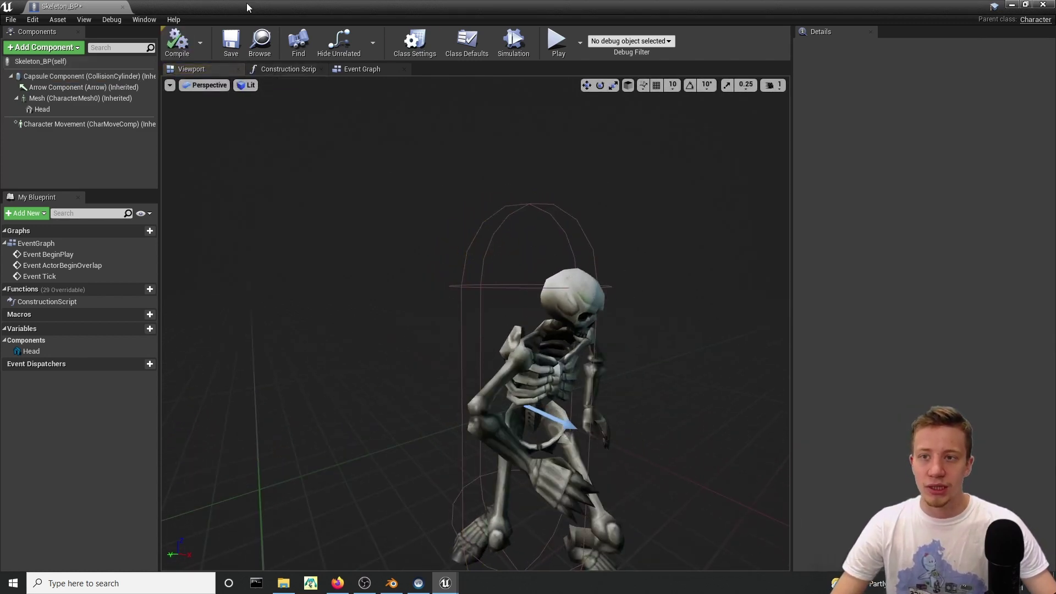
In the Event Graph, connect a Delay node with a duration of 2.0 seconds to Event BeginPlay
{"action": "left_click", "coordinate": [363, 69]}
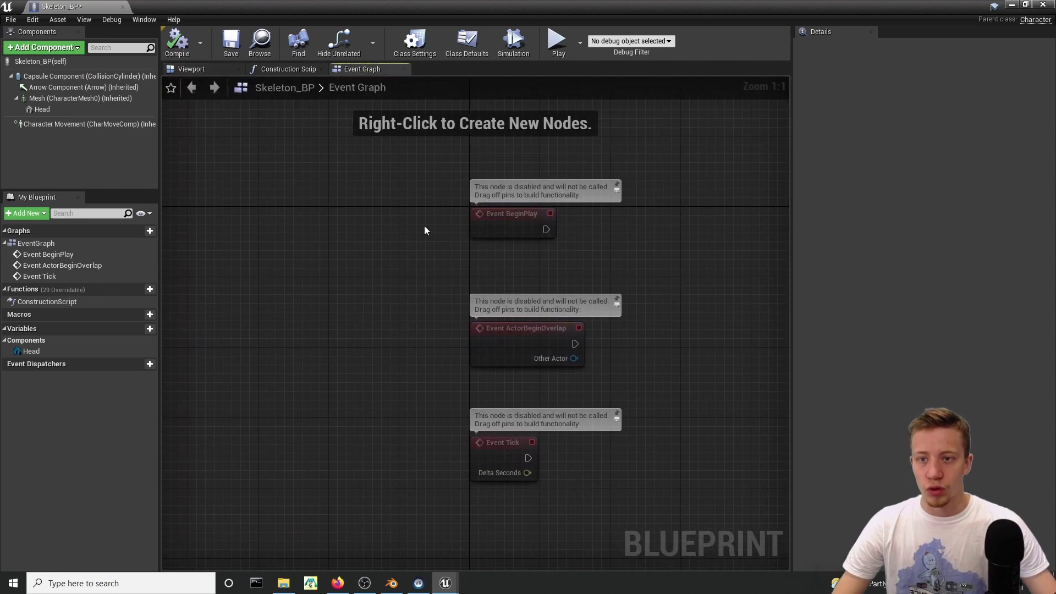
{"action": "left_click_drag", "start_coordinate": [322, 254], "coordinate": [516, 273]}
{"action": "type", "text": "delay"}
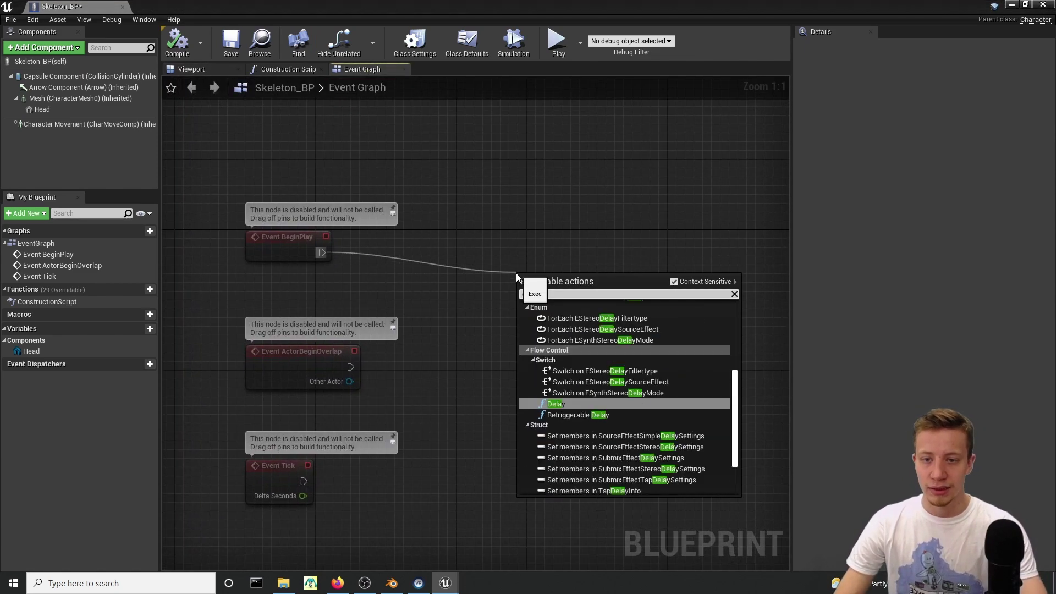
{"action": "key", "text": "Return"}
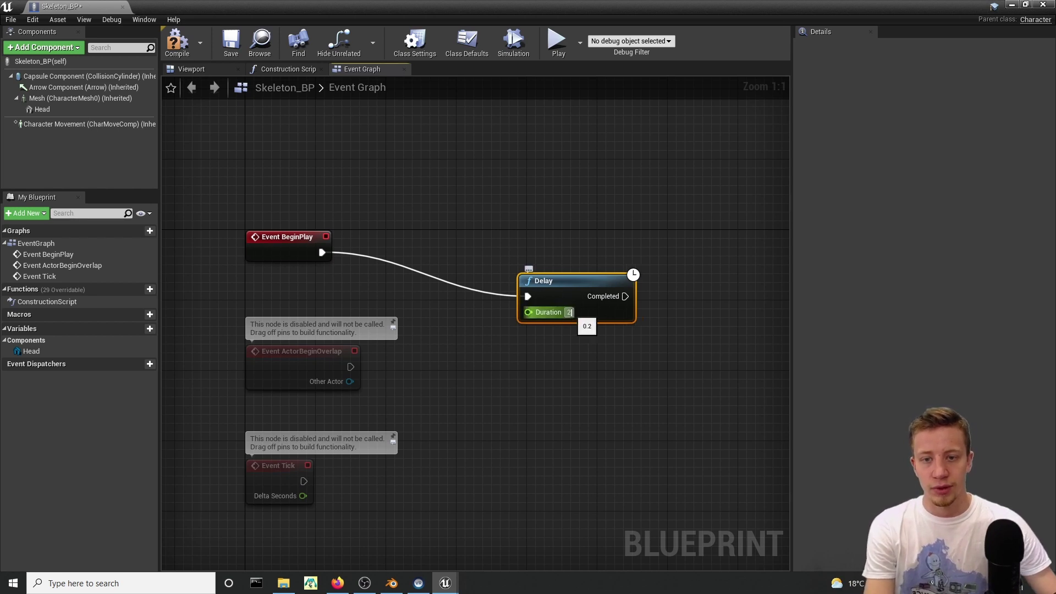
{"action": "key", "text": "Return"}
Add a DetachFromComponent node targeting Head, set its location, rotation and scale rules to Keep World, and run it after the Delay
{"action": "right_click_drag", "start_coordinate": [676, 398], "coordinate": [336, 349]}
{"action": "right_click_drag", "start_coordinate": [229, 164], "coordinate": [301, 181]}
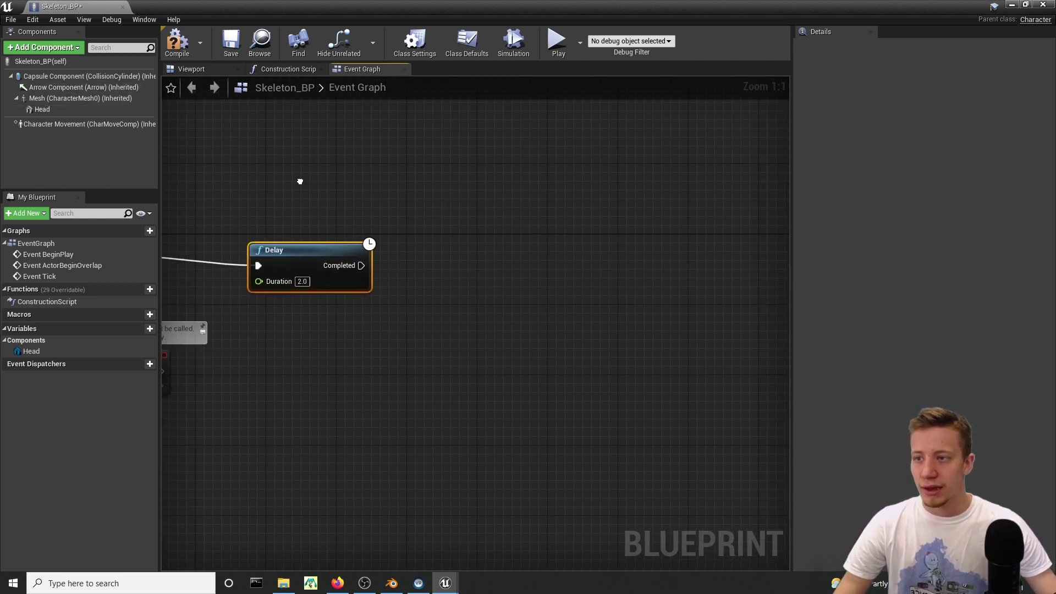
{"action": "left_click_drag", "start_coordinate": [85, 110], "coordinate": [469, 240]}
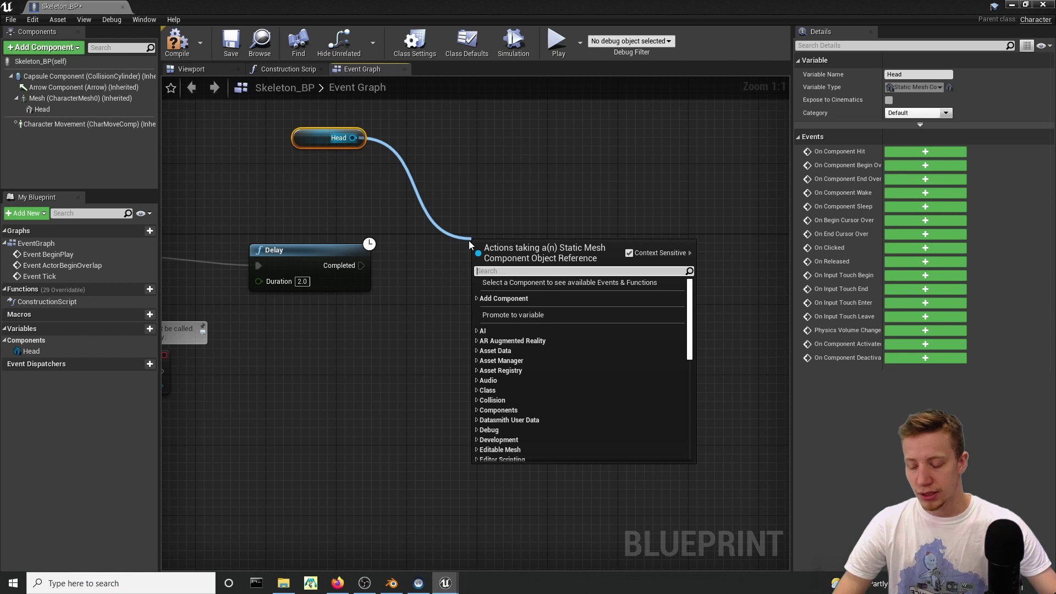
{"action": "type", "text": "detac"}
{"action": "key", "text": "Return"}
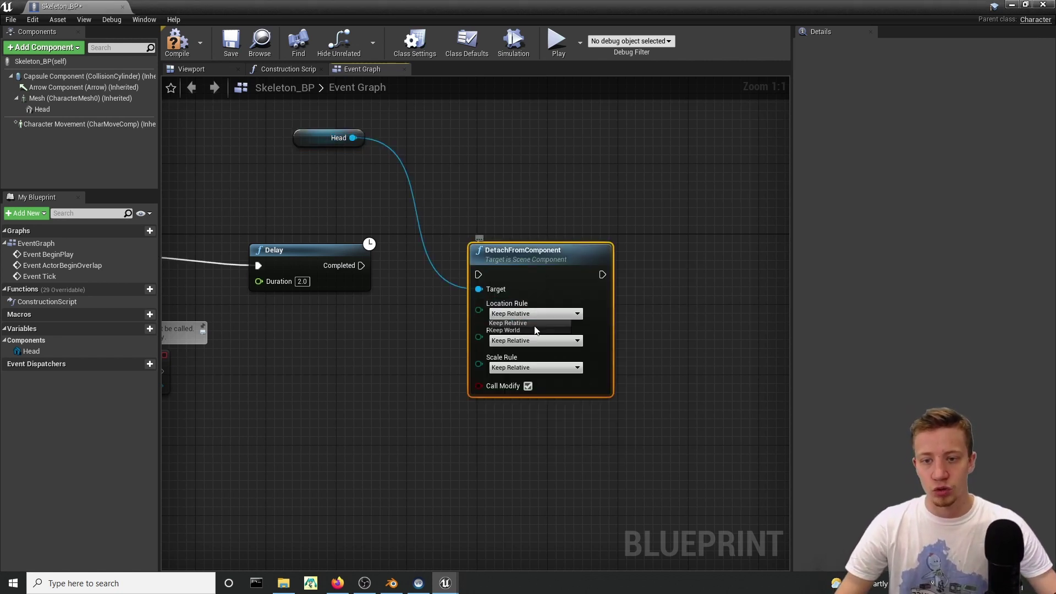
{"action": "left_click", "coordinate": [532, 357]}
{"action": "left_click_drag", "start_coordinate": [477, 274], "coordinate": [341, 274]}
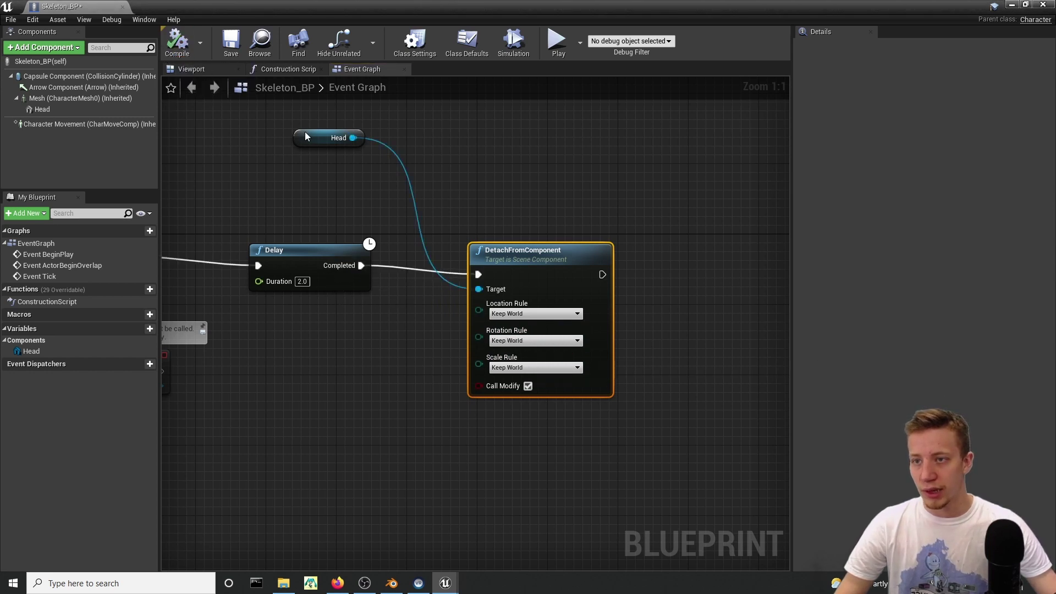
Open the Head component's Static mesh asset, display its simple collision around the skull, and save the asset
{"action": "right_click_drag", "start_coordinate": [306, 137], "coordinate": [169, 162]}
{"action": "left_click", "coordinate": [41, 110]}
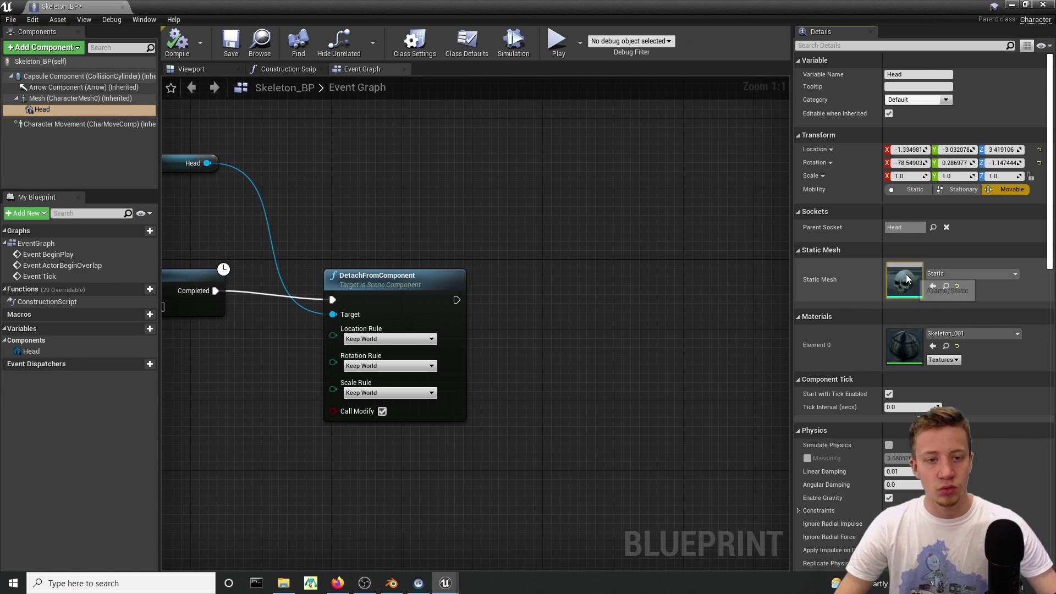
{"action": "double_click", "coordinate": [905, 278]}
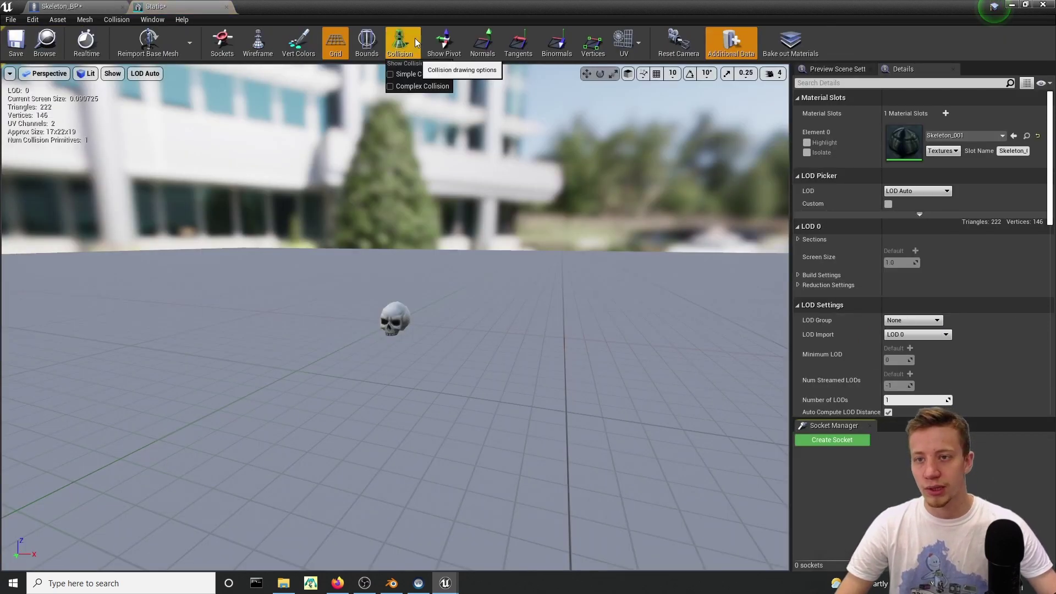
{"action": "scroll", "coordinate": [390, 325], "scroll_direction": "up", "scroll_amount": 1}
{"action": "scroll", "coordinate": [402, 324], "scroll_direction": "down", "scroll_amount": 1}
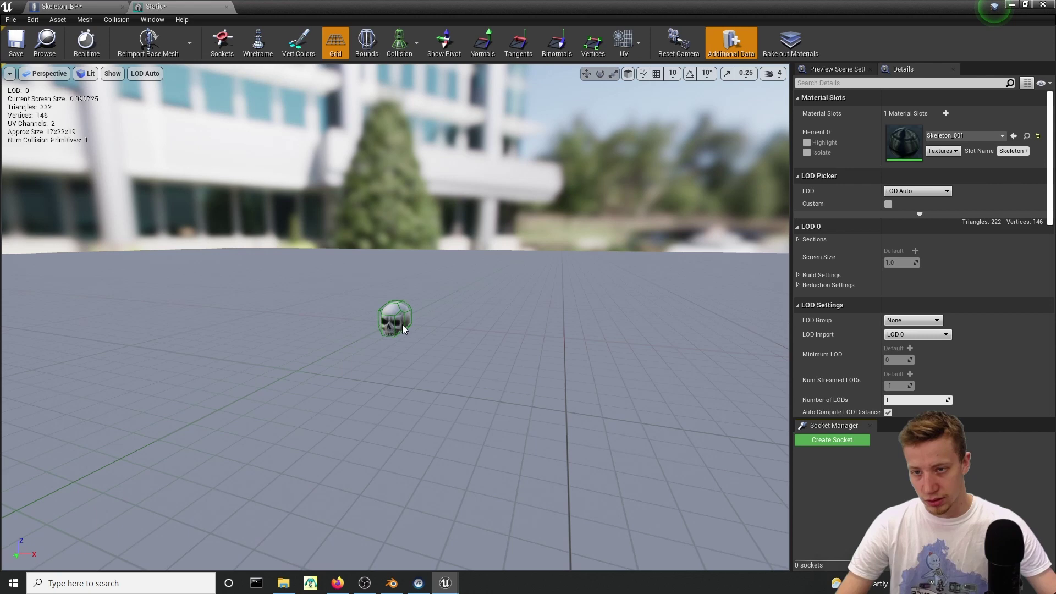
{"action": "scroll", "coordinate": [402, 325], "scroll_direction": "up", "scroll_amount": 1}
{"action": "right_click_drag", "start_coordinate": [402, 325], "coordinate": [154, 453]}
{"action": "left_click", "coordinate": [3, 30]}
{"action": "key", "text": "ctrl+s"}
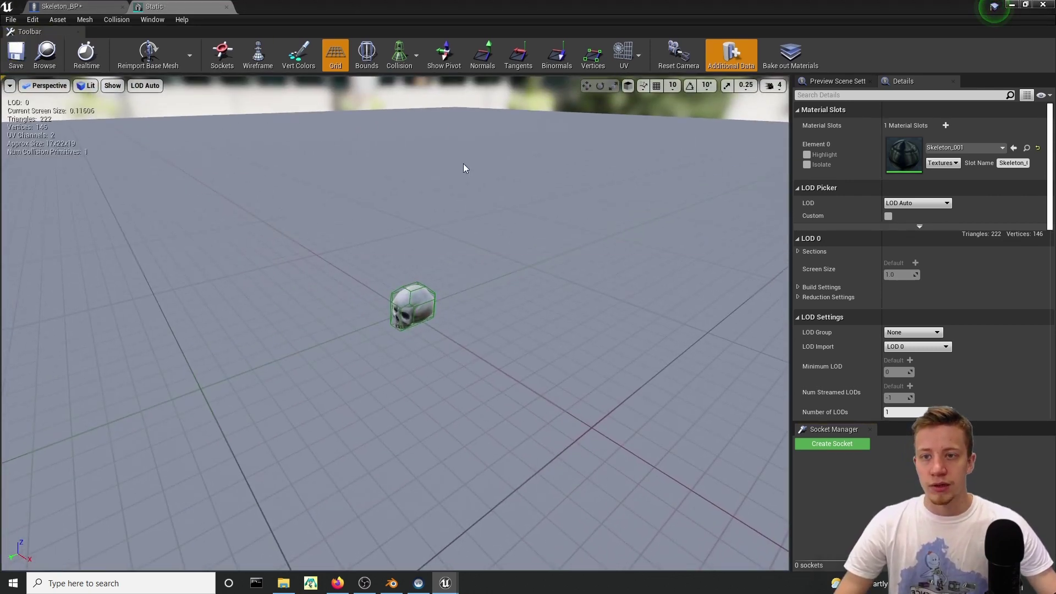
Add a Set Simulate Physics node targeting Head with Simulate enabled, run it after DetachFromComponent, and delete the duplicate Head node
{"action": "left_click", "coordinate": [106, 6]}
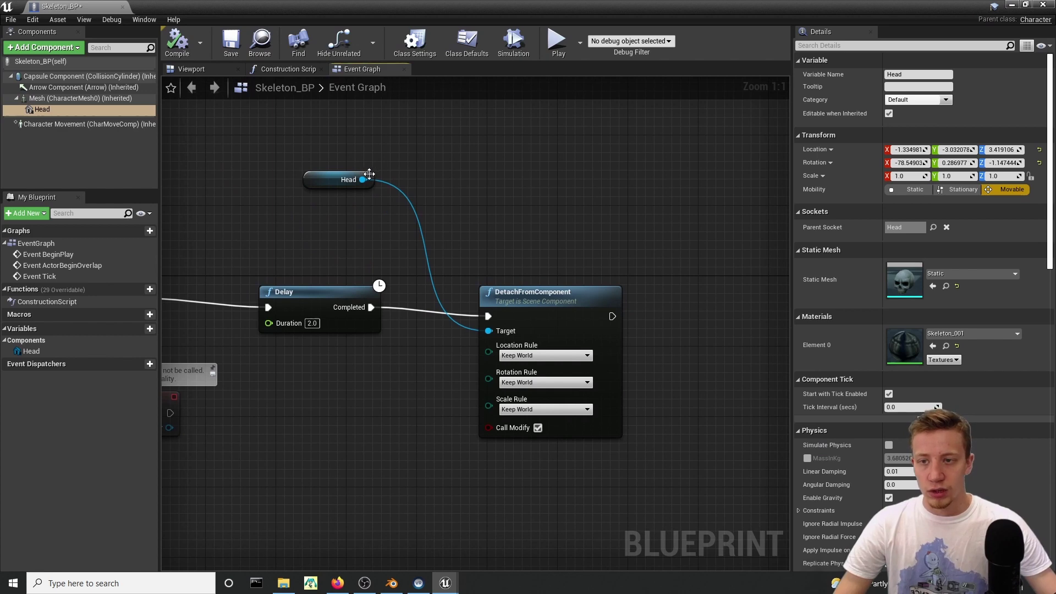
{"action": "left_click_drag", "start_coordinate": [721, 262], "coordinate": [721, 262]}
{"action": "type", "text": "set simula"}
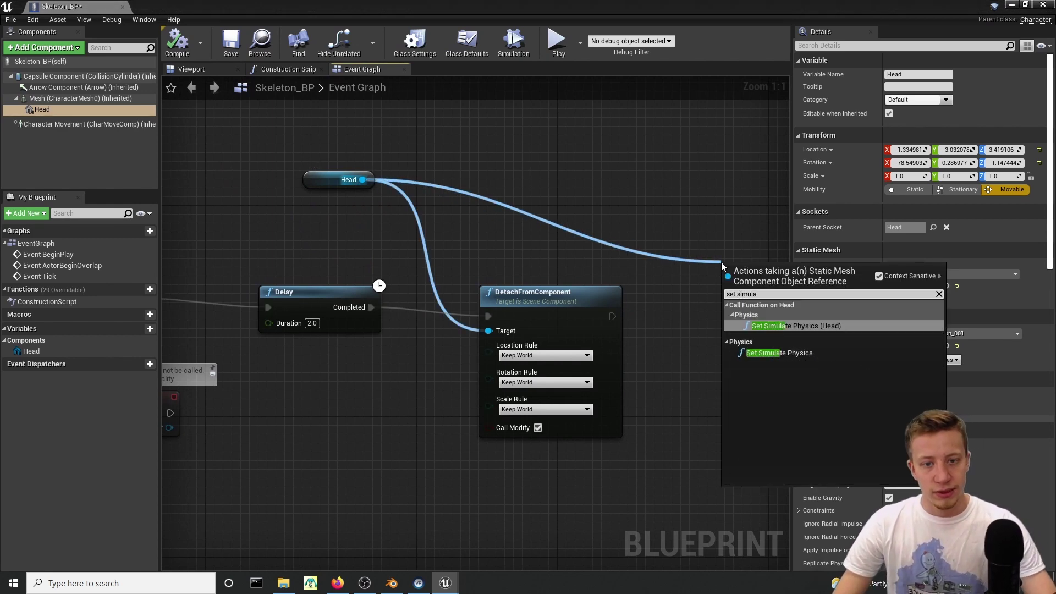
{"action": "key", "text": "Return"}
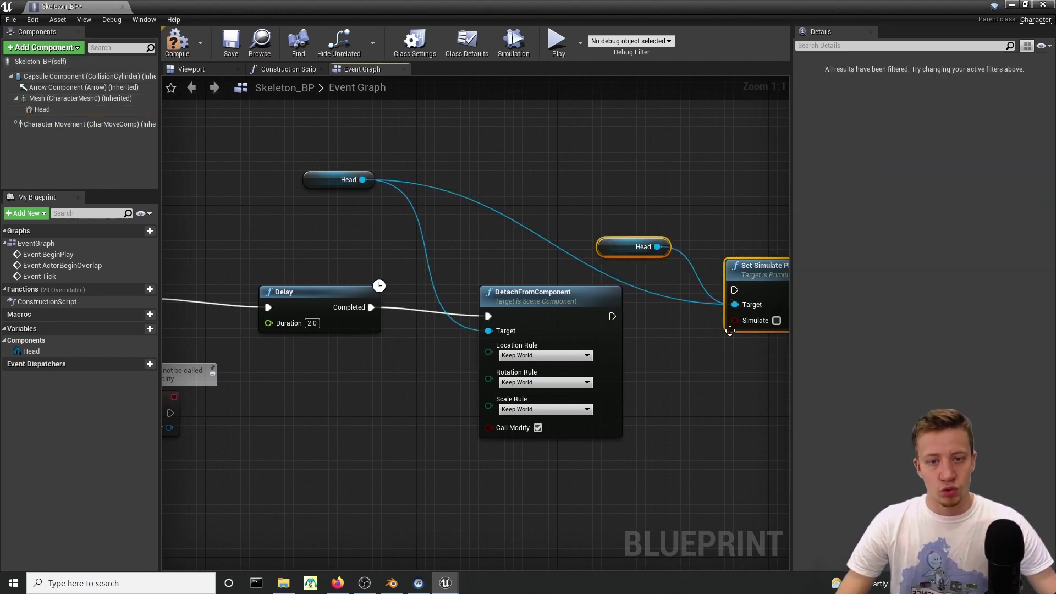
{"action": "right_click_drag", "start_coordinate": [731, 330], "coordinate": [536, 319]}
{"action": "left_click_drag", "start_coordinate": [453, 269], "coordinate": [453, 268]}
{"action": "key", "text": "Delete"}
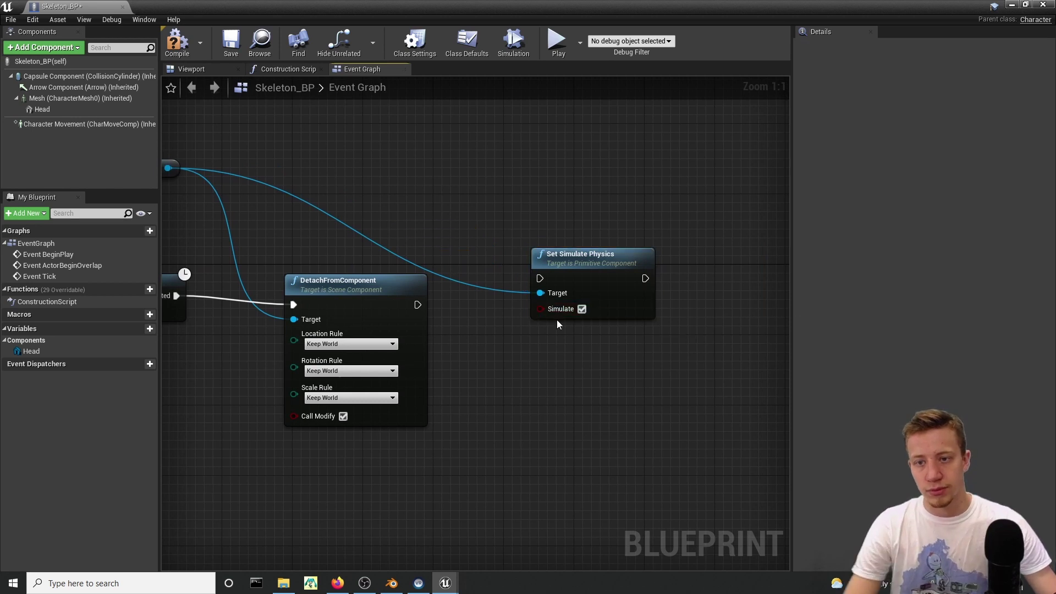
{"action": "left_click_drag", "start_coordinate": [542, 273], "coordinate": [525, 299]}
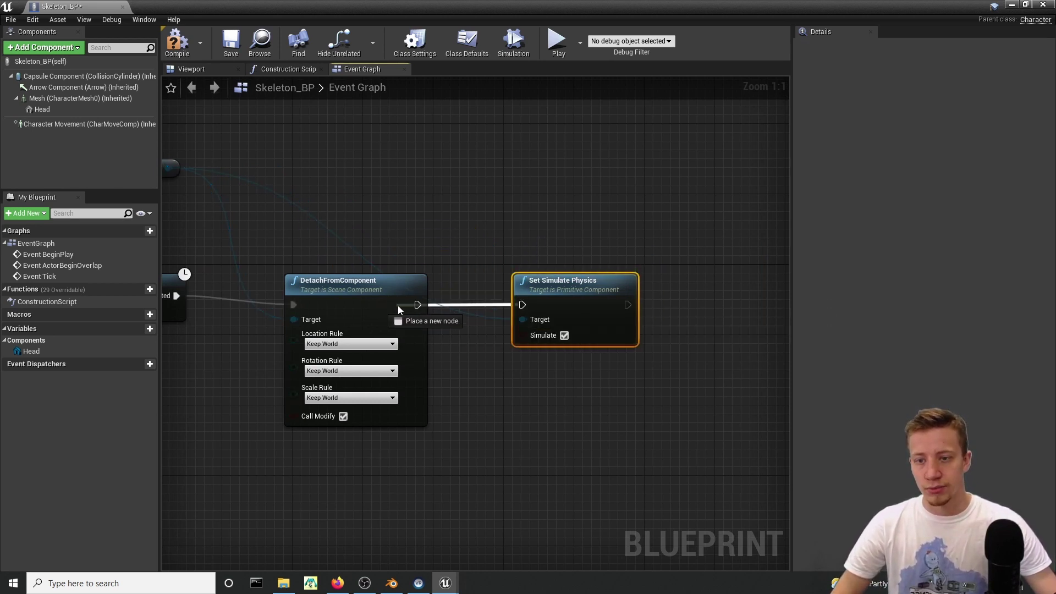
{"action": "left_click_drag", "start_coordinate": [417, 306], "coordinate": [417, 306]}
Place the Skeleton_BP Blueprint in the level and frame it in the level viewport
{"action": "left_click_drag", "start_coordinate": [540, 6], "coordinate": [574, 477]}
{"action": "left_click_drag", "start_coordinate": [455, 450], "coordinate": [527, 220]}
{"action": "key", "text": "f"}
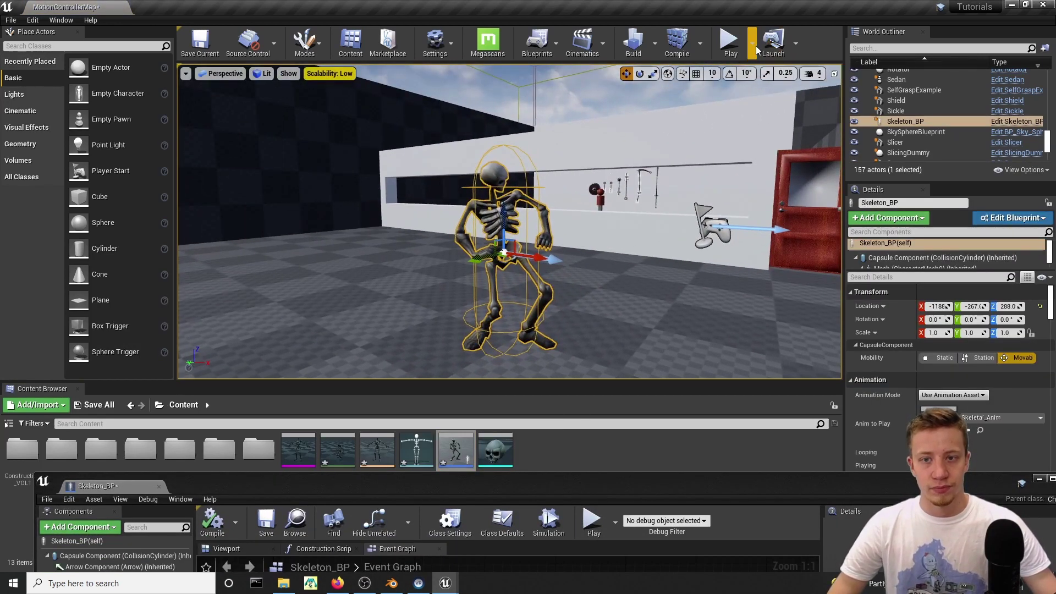
Simulate the level and watch how the skull behaves once it detaches from the skeleton
{"action": "left_click", "coordinate": [756, 45]}
{"action": "left_click", "coordinate": [806, 136]}
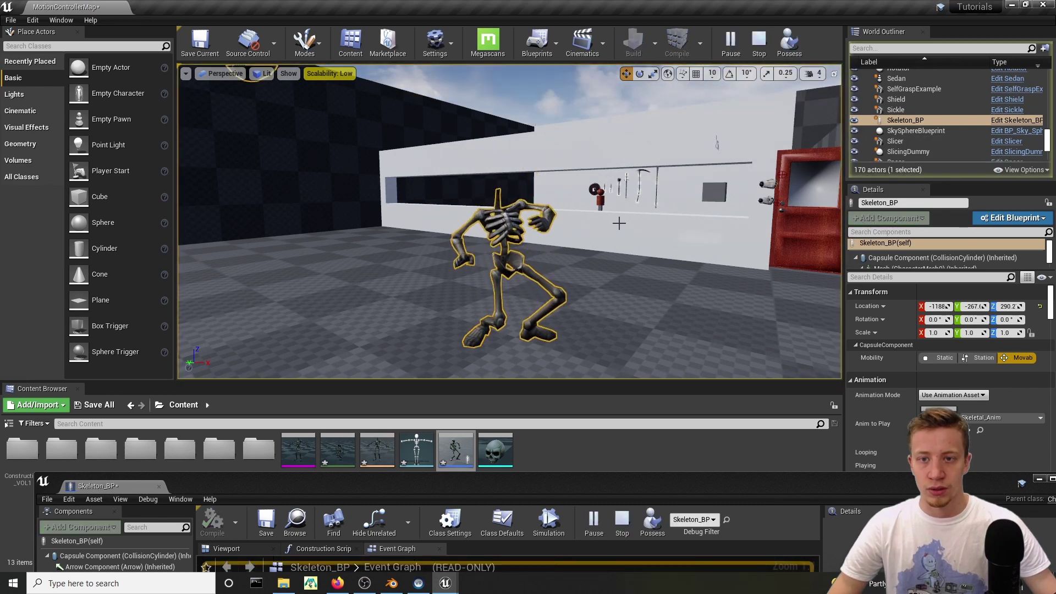
{"action": "right_click_drag", "start_coordinate": [613, 222], "coordinate": [682, 201]}
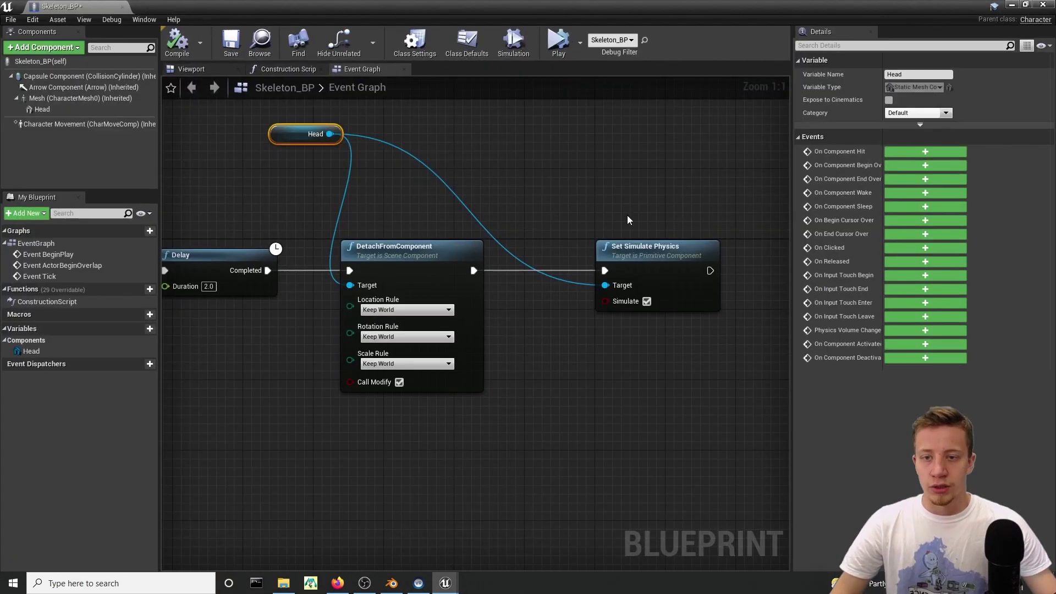
Add an Add Impulse node targeting Head after Set Simulate Physics, with a Z impulse of 200.0 and Vel Change enabled
{"action": "right_click_drag", "start_coordinate": [669, 311], "coordinate": [620, 363]}
{"action": "right_click_drag", "start_coordinate": [583, 223], "coordinate": [399, 217]}
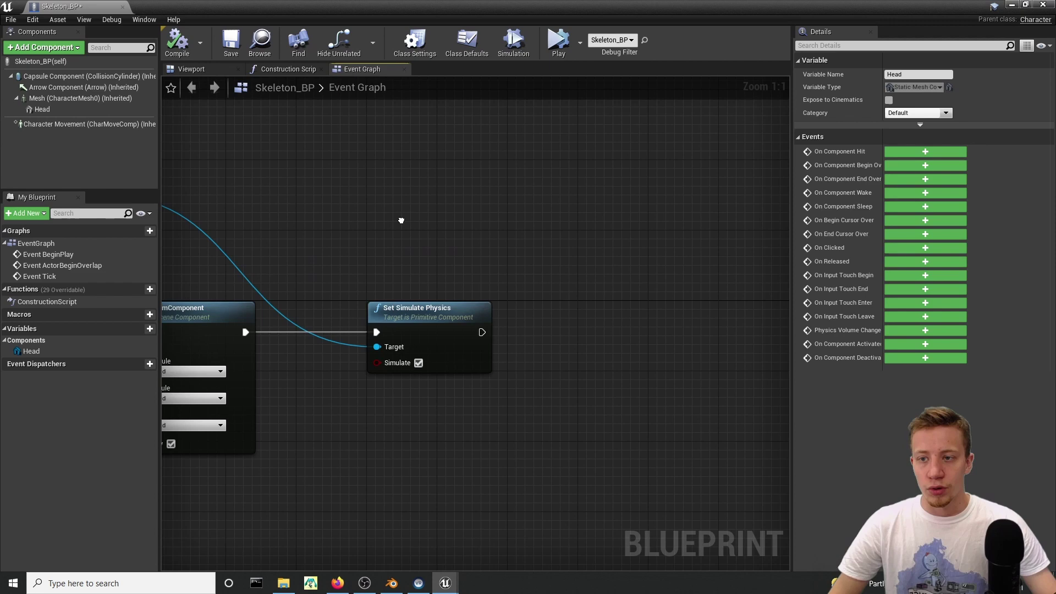
{"action": "right_click_drag", "start_coordinate": [330, 234], "coordinate": [523, 225]}
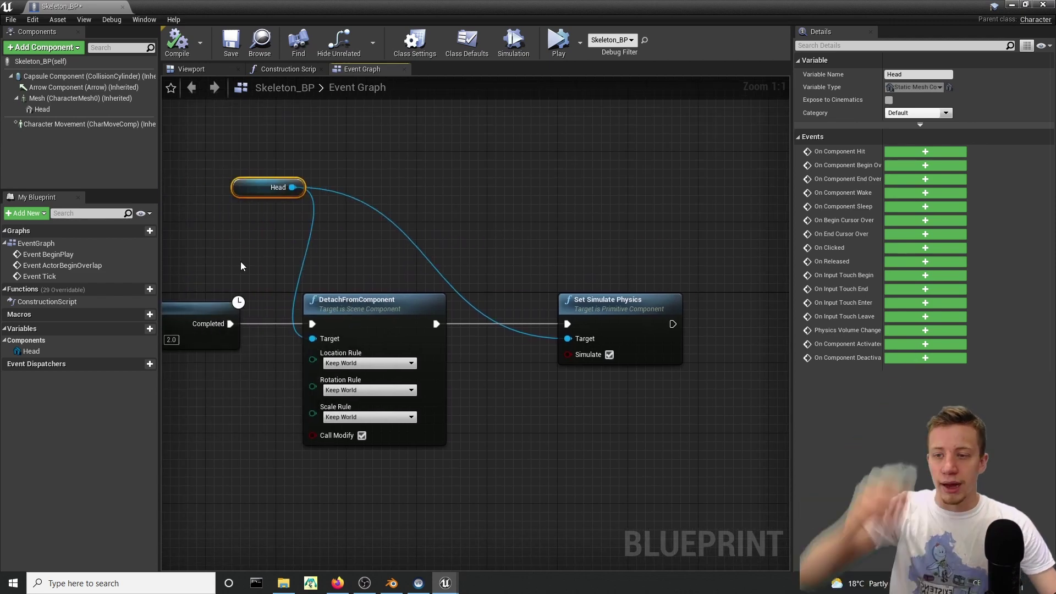
{"action": "left_click_drag", "start_coordinate": [295, 188], "coordinate": [516, 252]}
{"action": "type", "text": "add im"}
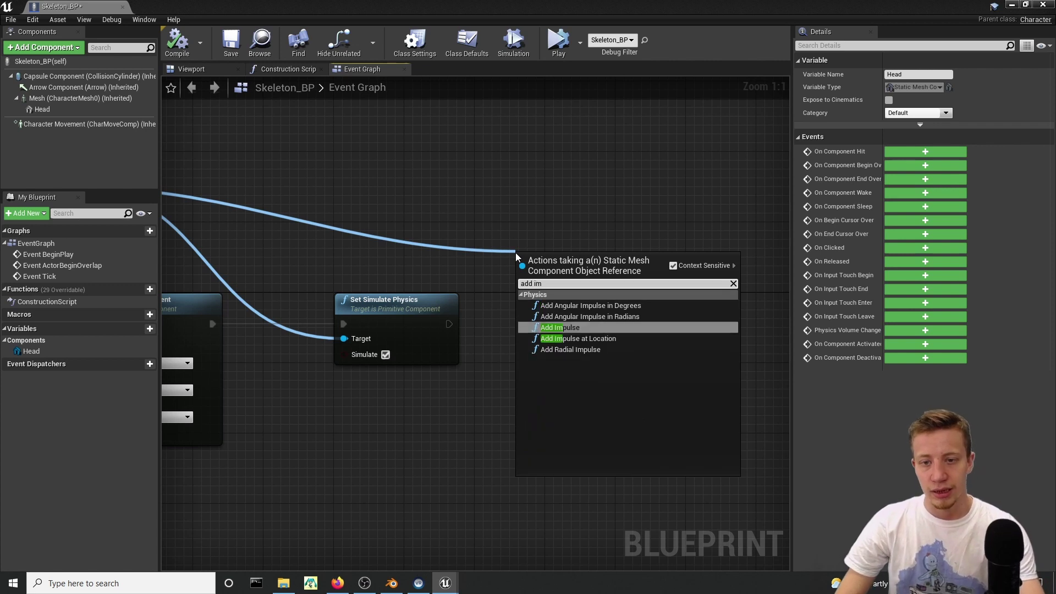
{"action": "key", "text": "Return"}
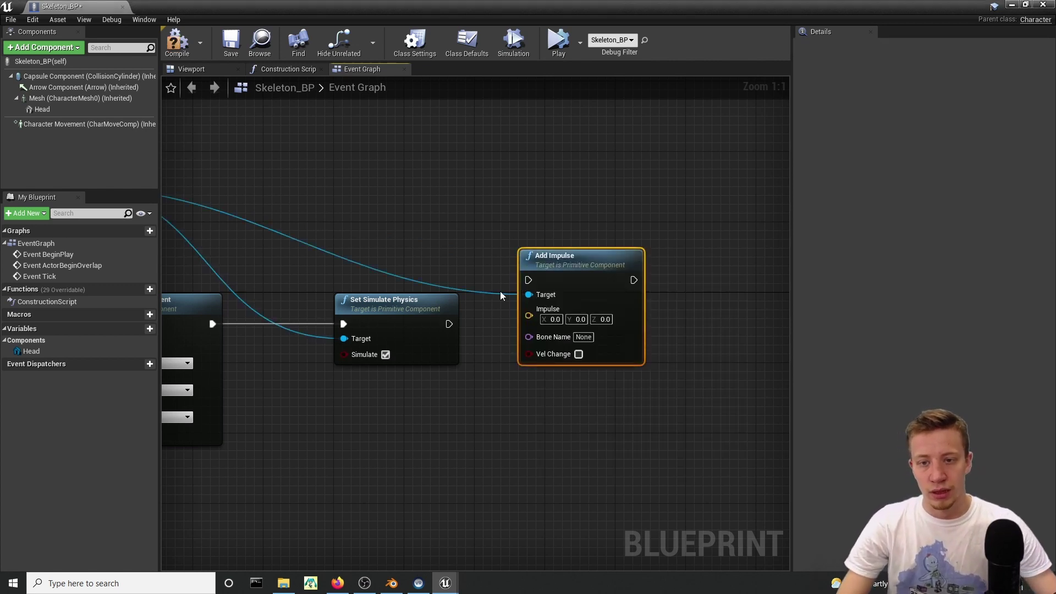
{"action": "left_click", "coordinate": [578, 354]}
{"action": "double_click", "coordinate": [646, 5]}
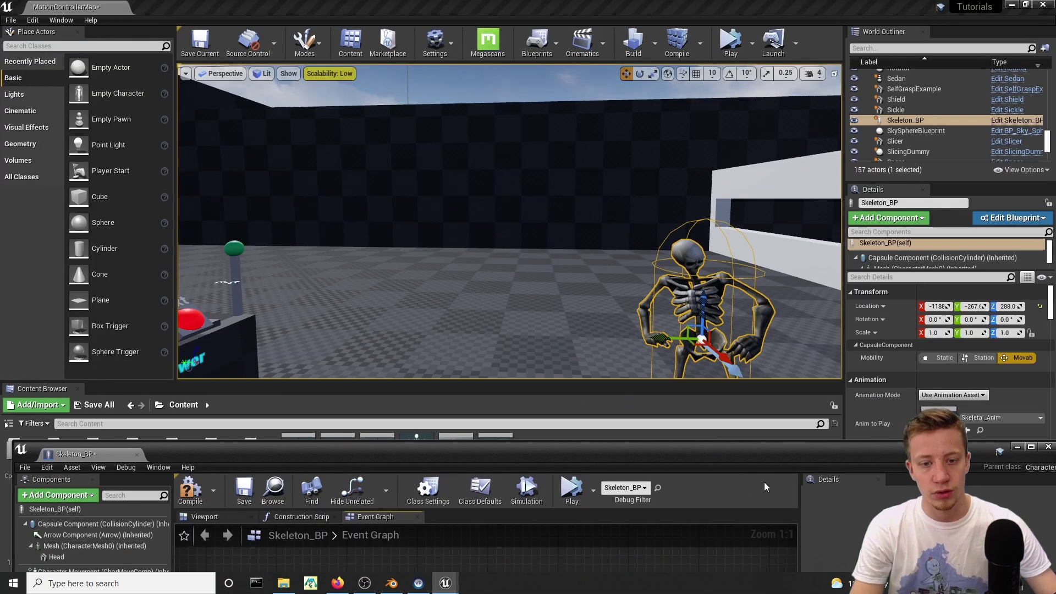
{"action": "left_click_drag", "start_coordinate": [725, 457], "coordinate": [677, 3]}
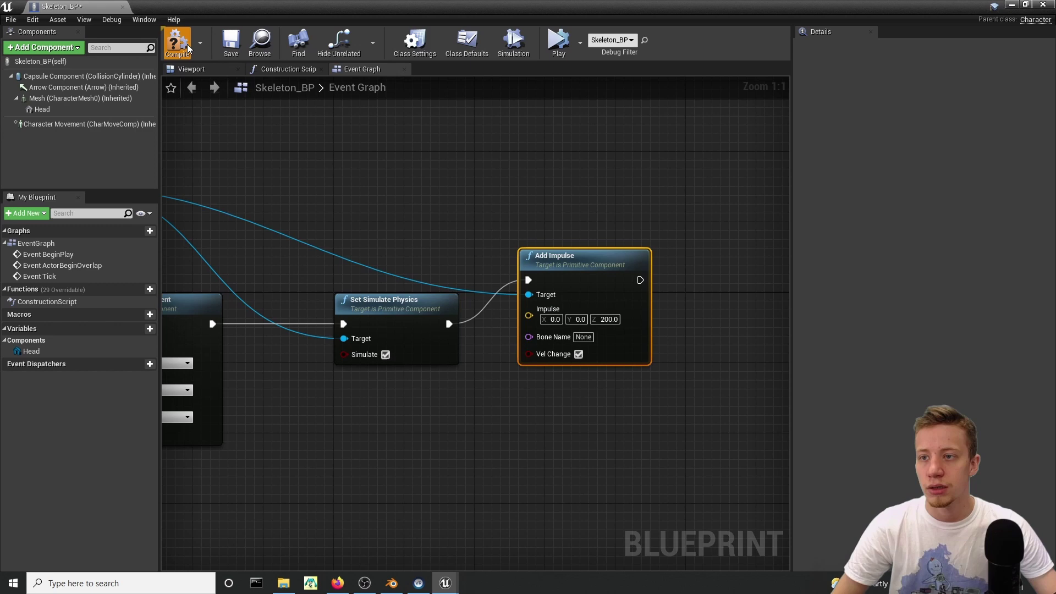
Simulate the level again to check the impulse on the detached skull, and stop the simulation
{"action": "left_click_drag", "start_coordinate": [572, 4], "coordinate": [629, 381]}
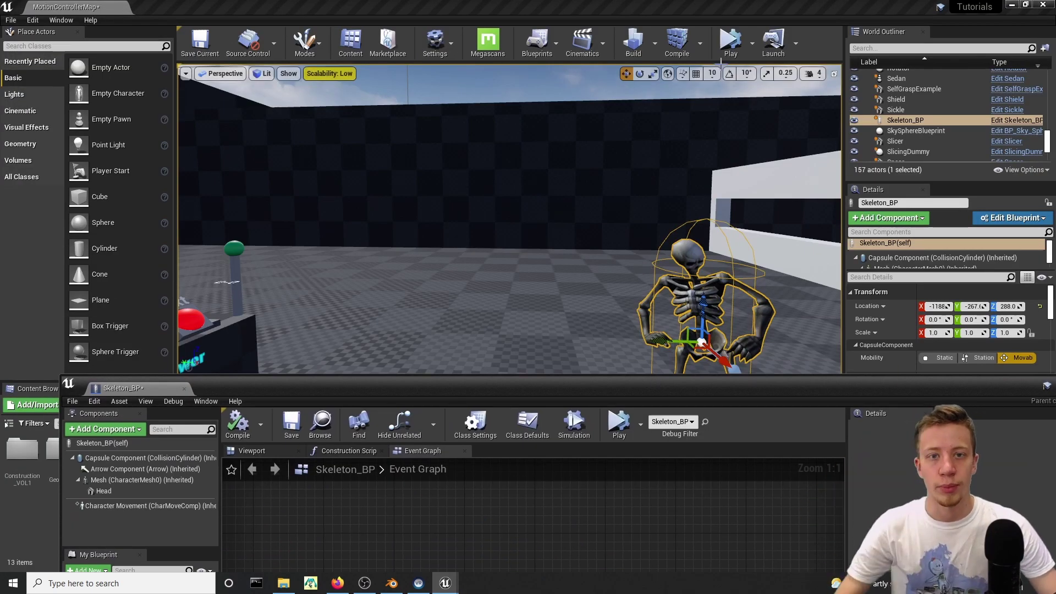
{"action": "left_click", "coordinate": [729, 41]}
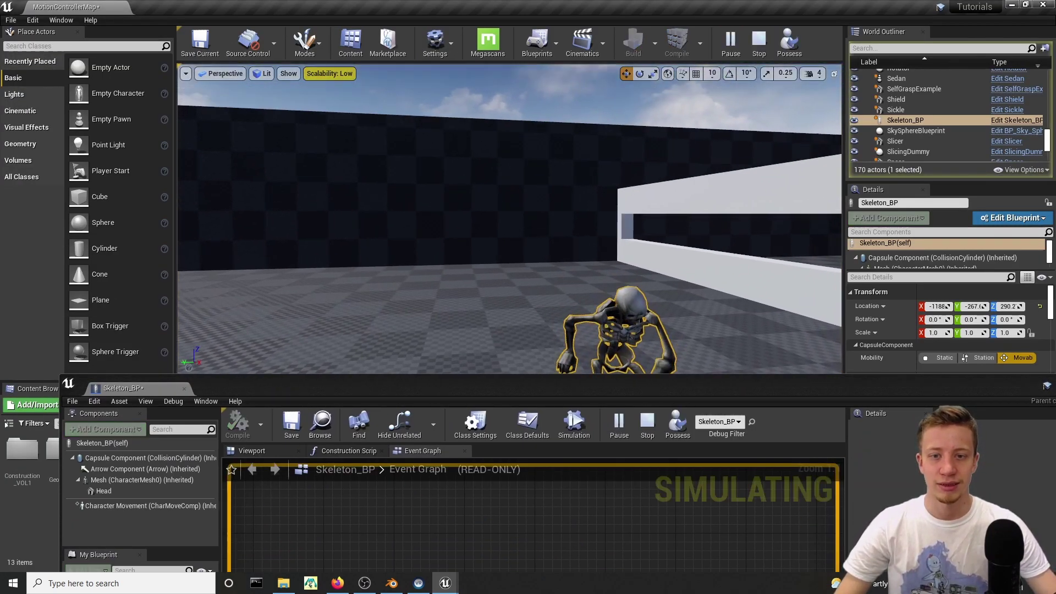
{"action": "right_click_drag", "start_coordinate": [509, 219], "coordinate": [836, 238]}
{"action": "key", "text": "Escape"}
Select the Head component, set Can Character Step Up On to No, and set its collision preset to BlockAll
{"action": "left_click_drag", "start_coordinate": [748, 385], "coordinate": [591, 0]}
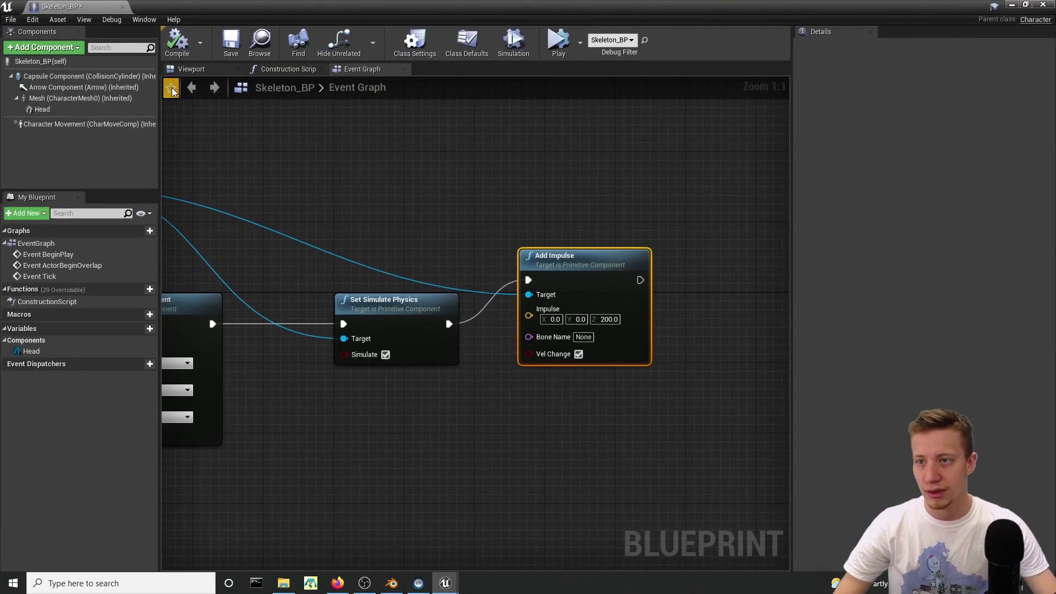
{"action": "left_click", "coordinate": [192, 69]}
{"action": "right_click_drag", "start_coordinate": [330, 193], "coordinate": [468, 206]}
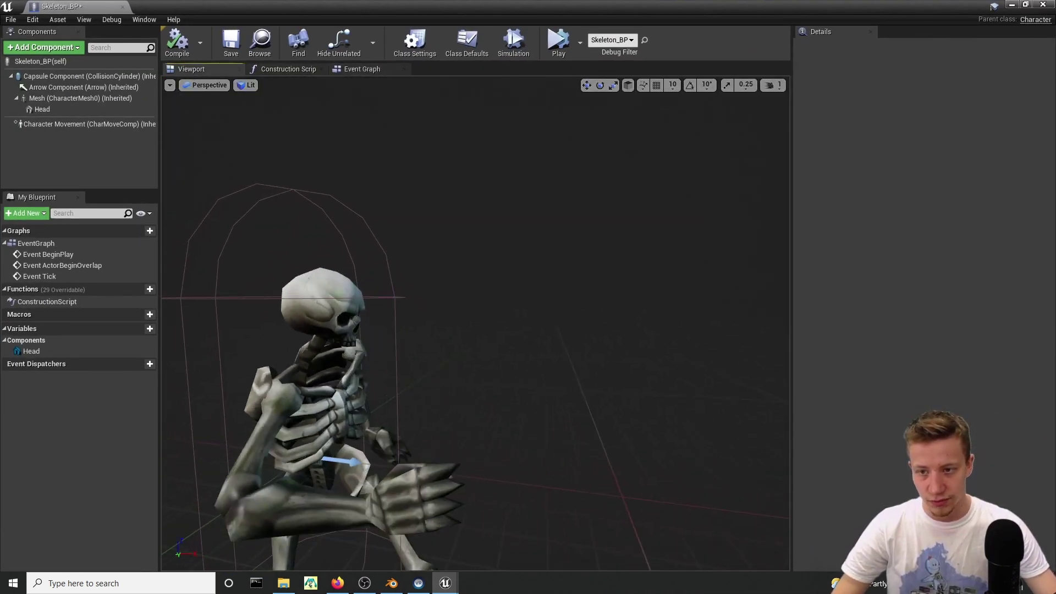
{"action": "mouse_move", "coordinate": [333, 286]}
{"action": "right_mouse_down"}
{"action": "mouse_move", "coordinate": [283, 279]}
{"action": "mouse_move", "coordinate": [333, 286]}
{"action": "right_mouse_up"}
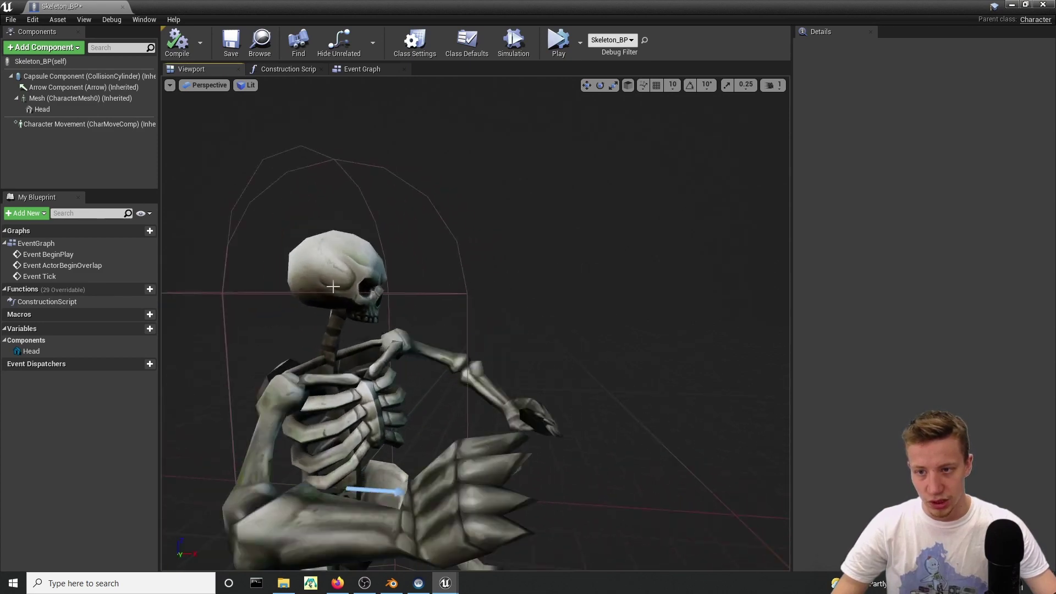
{"action": "left_click", "coordinate": [333, 287]}
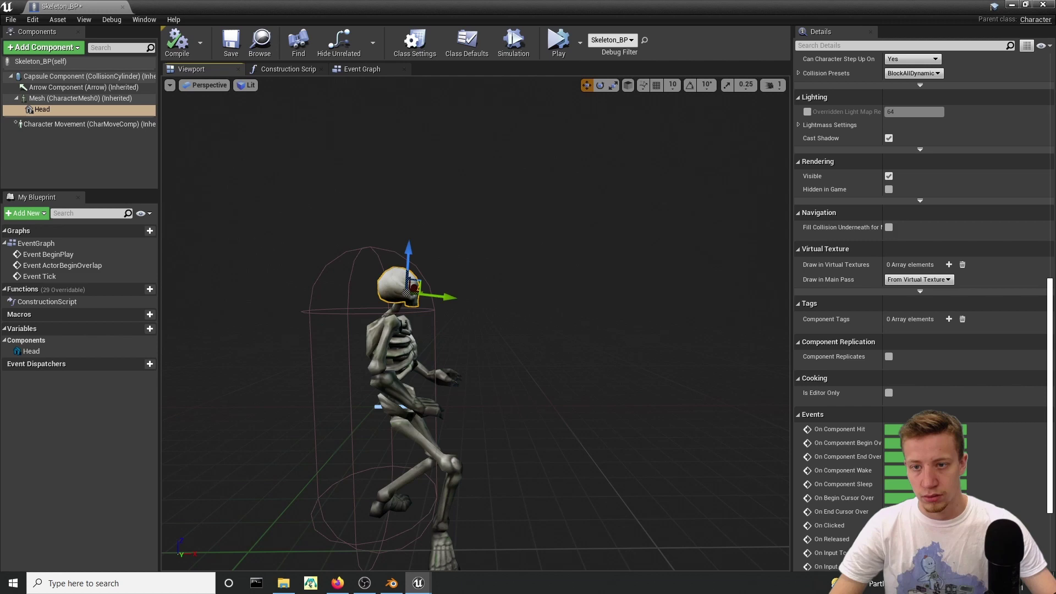
{"action": "scroll", "coordinate": [924, 330], "scroll_direction": "up", "scroll_amount": 5}
{"action": "left_click", "coordinate": [357, 69]}
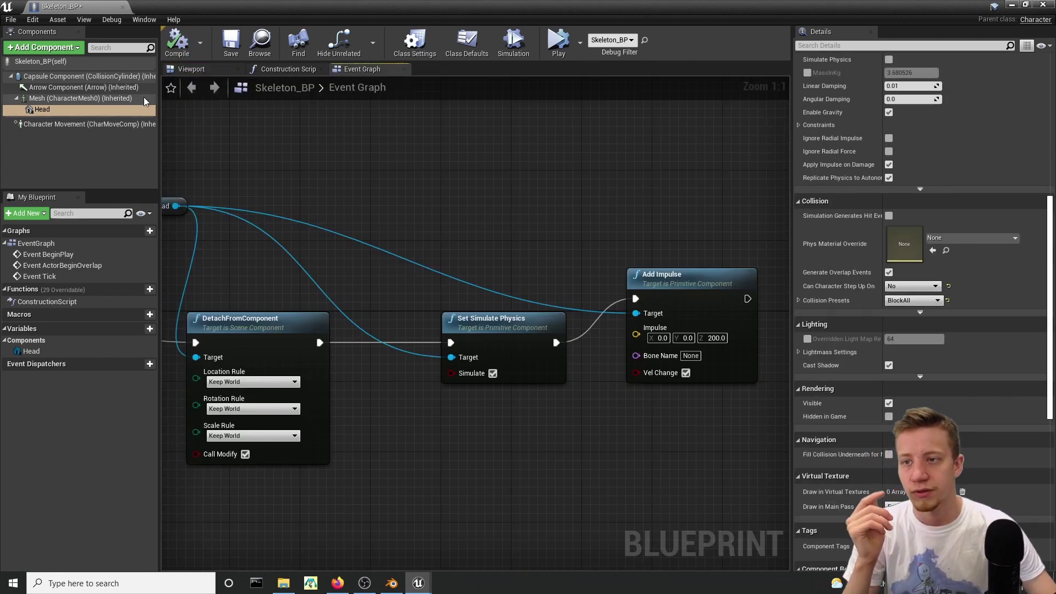
Open the Head component's Static mesh asset and generate Auto Convex Collision for the skull
{"action": "left_click", "coordinate": [187, 69]}
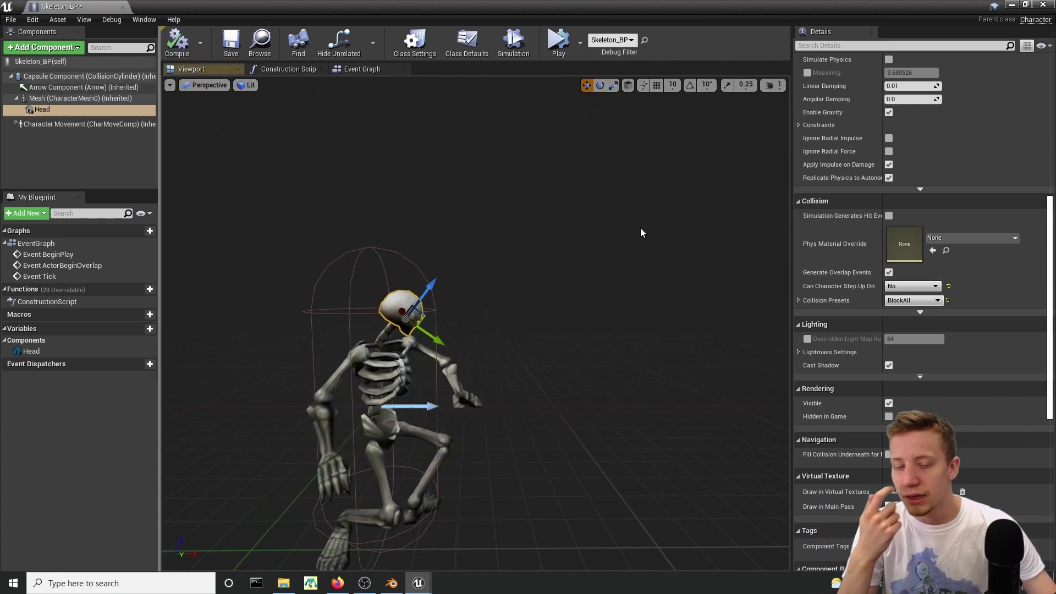
{"action": "scroll", "coordinate": [906, 334], "scroll_direction": "up", "scroll_amount": 5}
{"action": "double_click", "coordinate": [909, 230]}
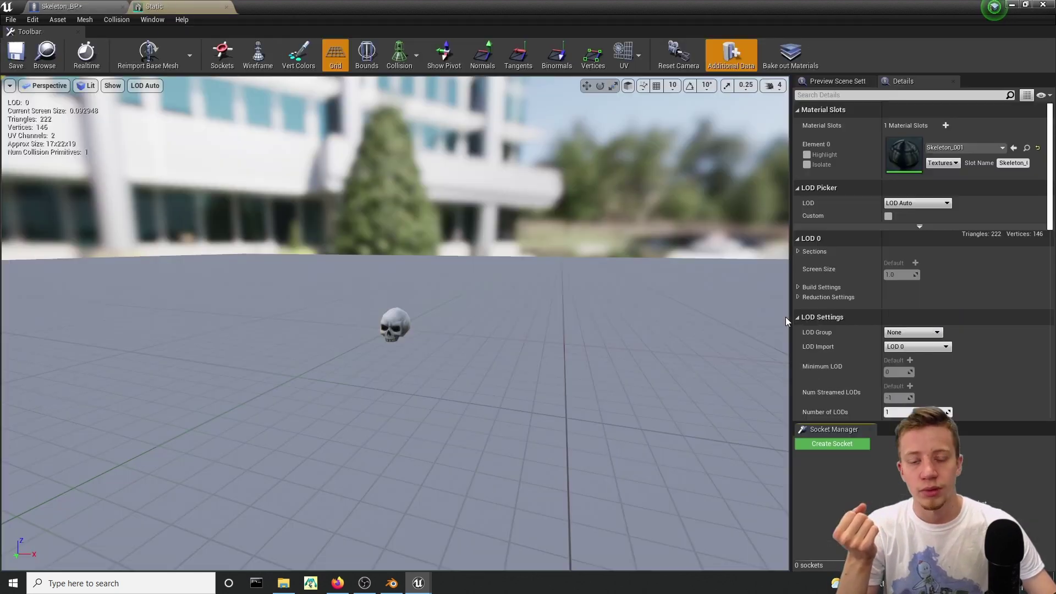
{"action": "left_click", "coordinate": [115, 20]}
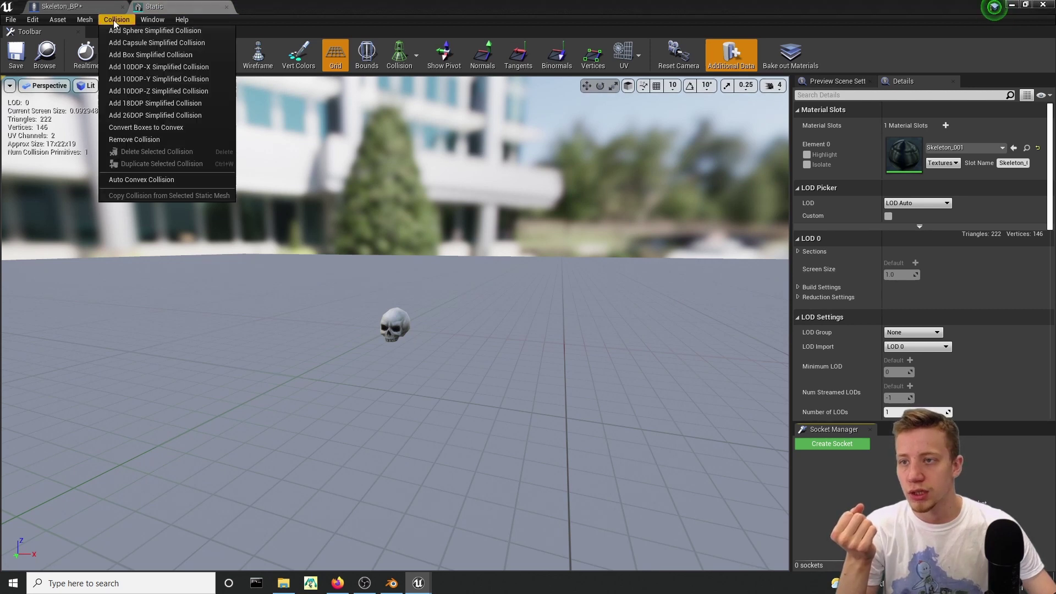
{"action": "left_click", "coordinate": [156, 179]}
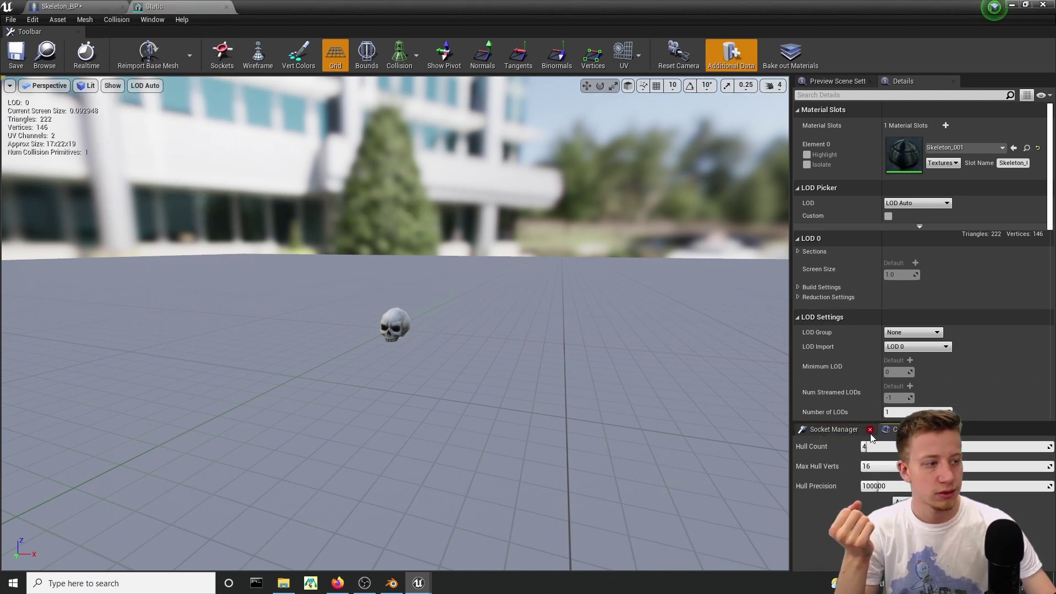
{"action": "scroll", "coordinate": [844, 359], "scroll_direction": "down", "scroll_amount": 3}
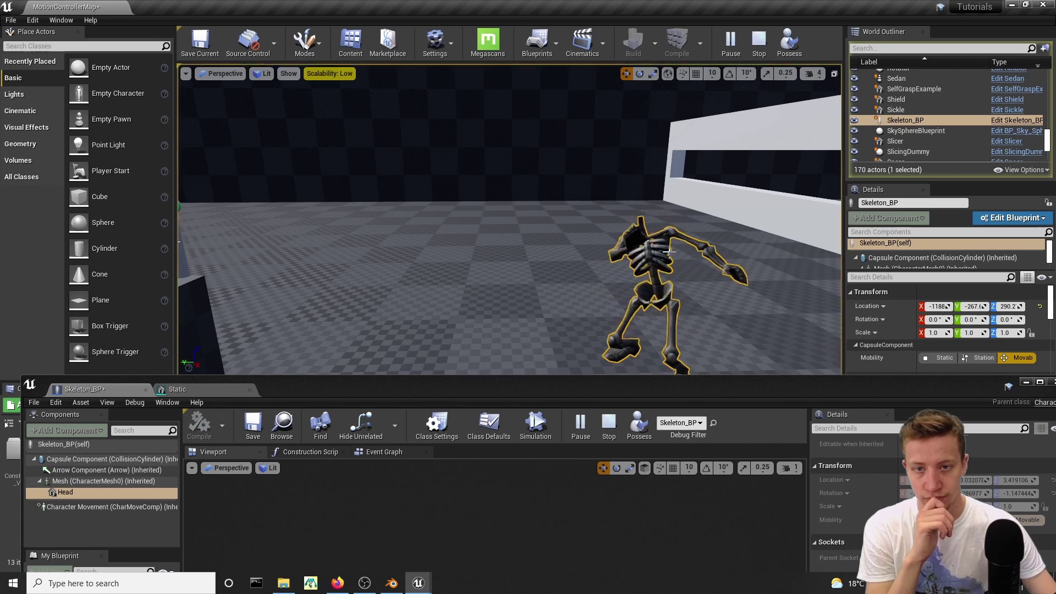
Observe the skull's detachment in the running level simulation using its convex collision, and stop the simulation
{"action": "right_click_drag", "start_coordinate": [672, 252], "coordinate": [616, 234]}
{"action": "key", "text": "Escape"}
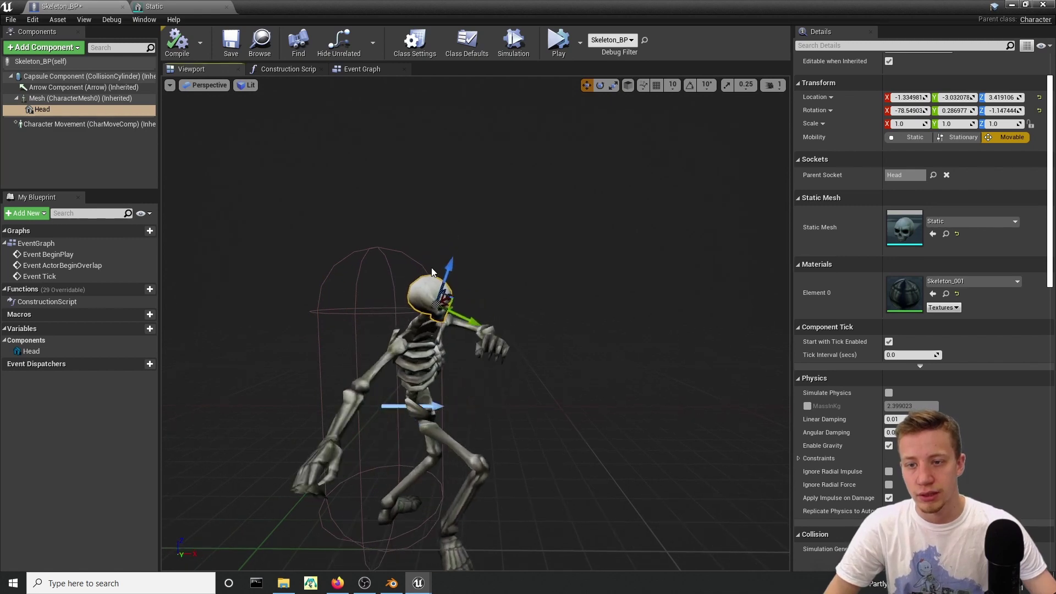
Turn off Playing for the Mesh animation and raise the Head component above the neck, testing the skull's launch in simulation
{"action": "left_click", "coordinate": [80, 98]}
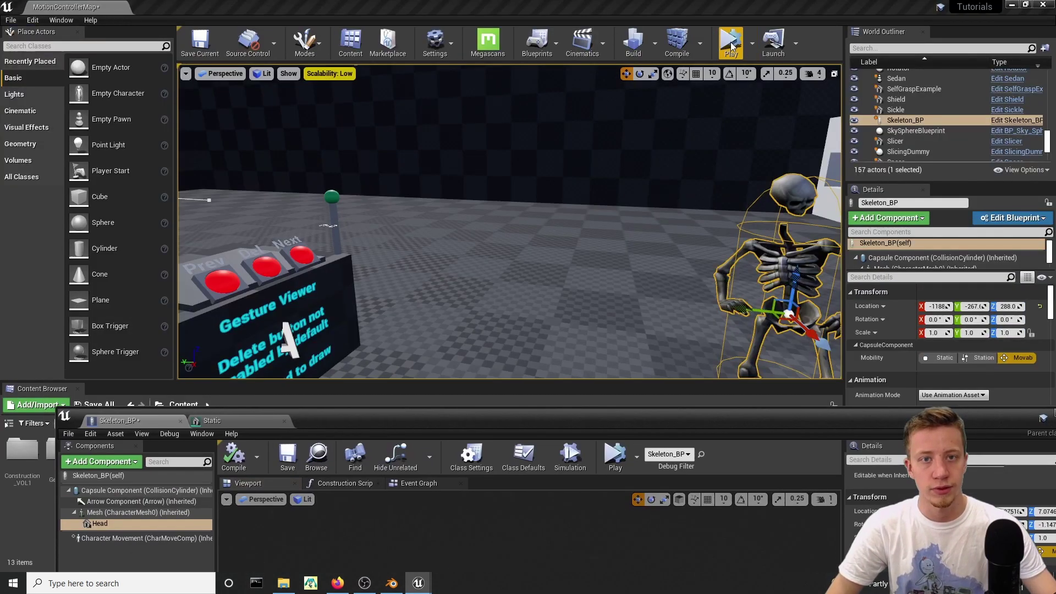
{"action": "left_click", "coordinate": [731, 46]}
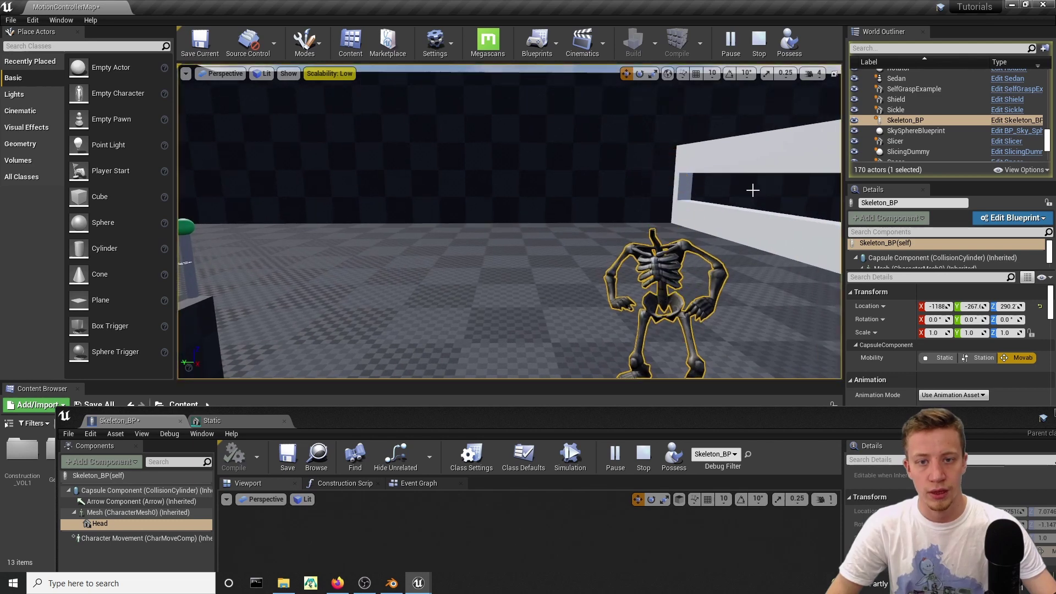
{"action": "key", "text": "Escape"}
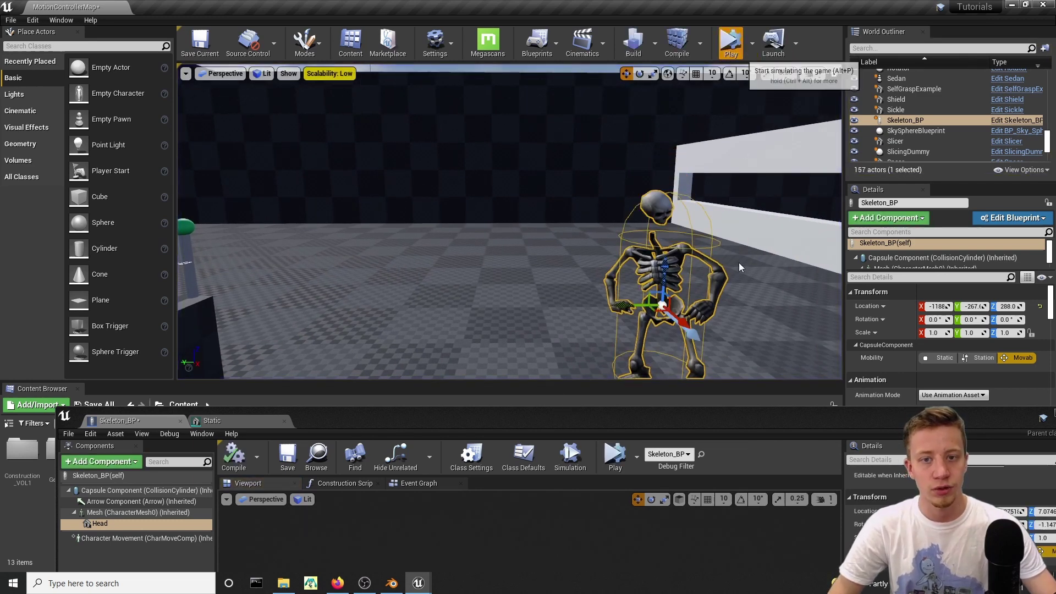
{"action": "key", "text": "alt+p"}
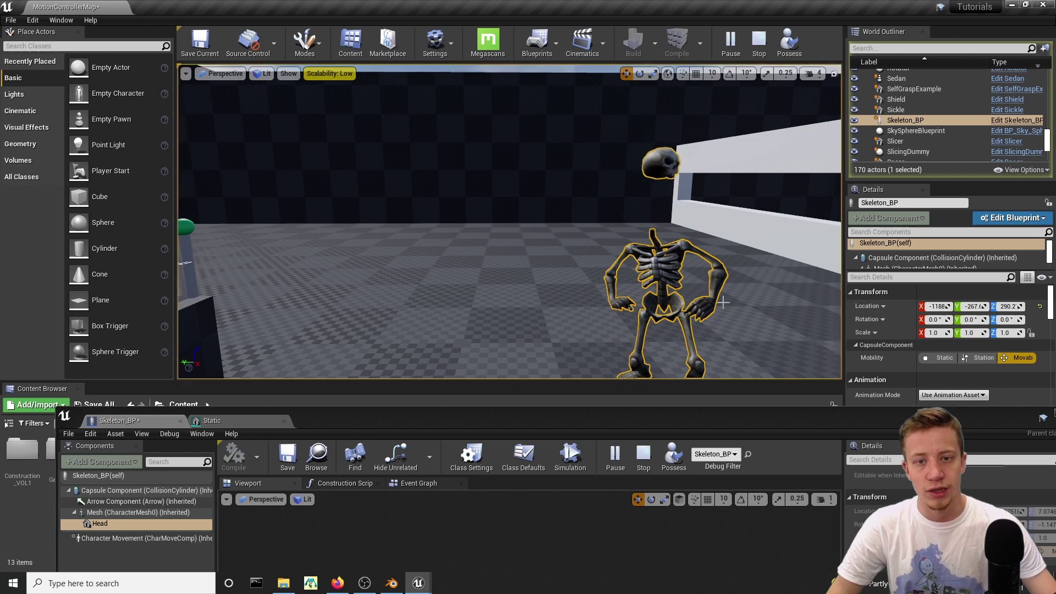
{"action": "key", "text": "Escape"}
Lower the Head component back onto the neck at a Z location of about 3.62, and inspect the skeleton in the level
{"action": "left_click_drag", "start_coordinate": [669, 411], "coordinate": [705, 8]}
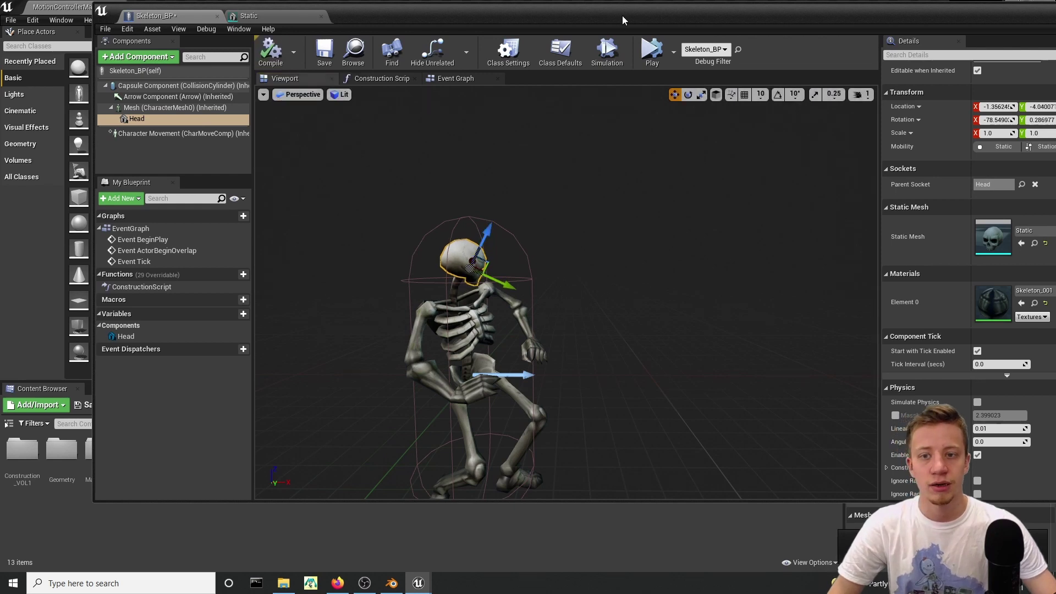
{"action": "left_click_drag", "start_coordinate": [623, 20], "coordinate": [373, 314]}
{"action": "right_click_drag", "start_coordinate": [497, 210], "coordinate": [605, 275]}
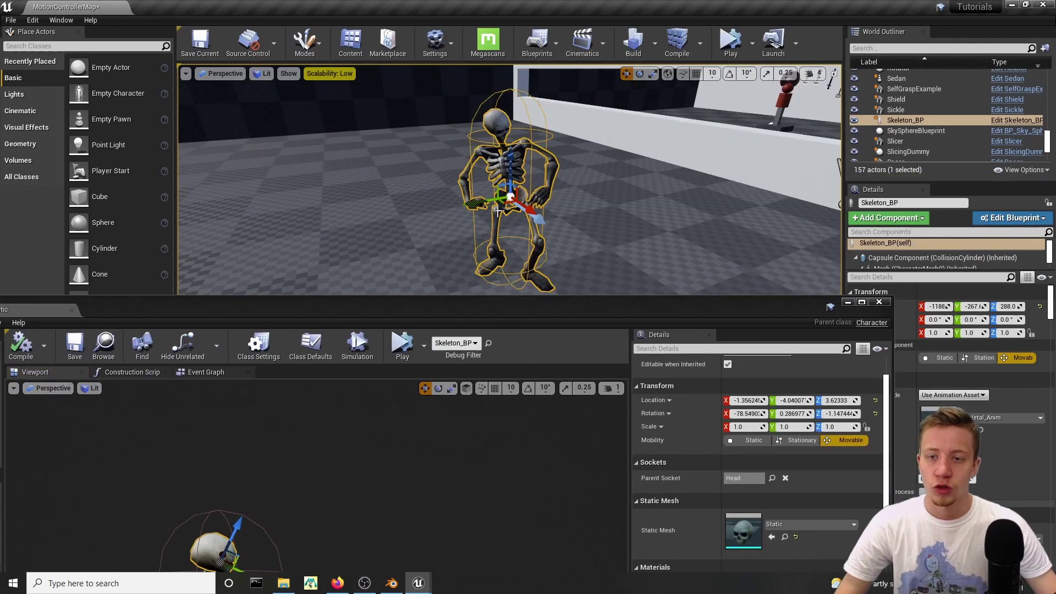
Select the character's Mesh component and open its Skeletal mesh asset
{"action": "left_click_drag", "start_coordinate": [554, 306], "coordinate": [691, 21]}
{"action": "left_click", "coordinate": [63, 110]}
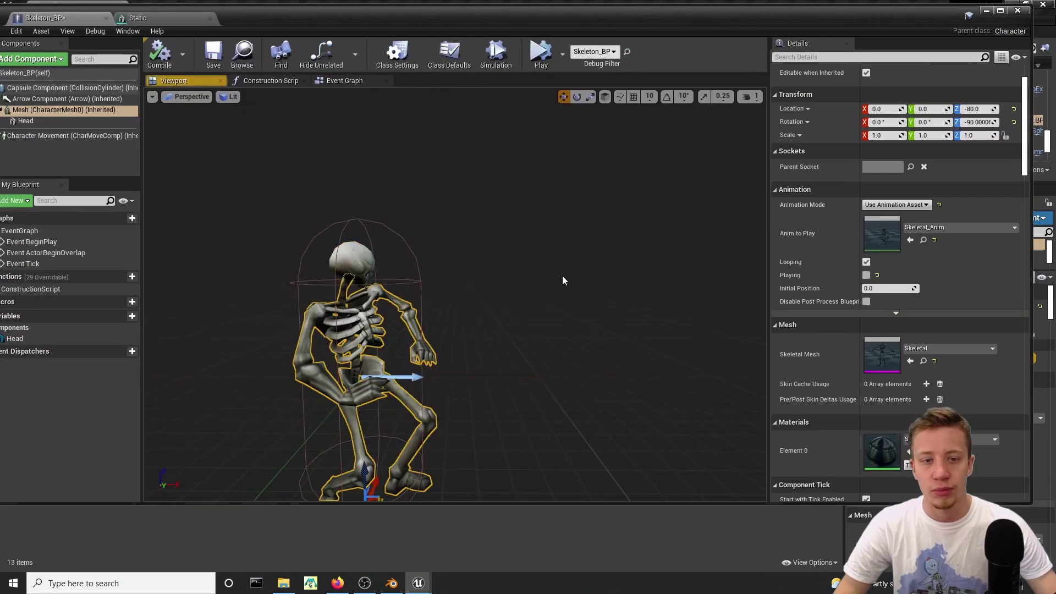
{"action": "double_click", "coordinate": [870, 366]}
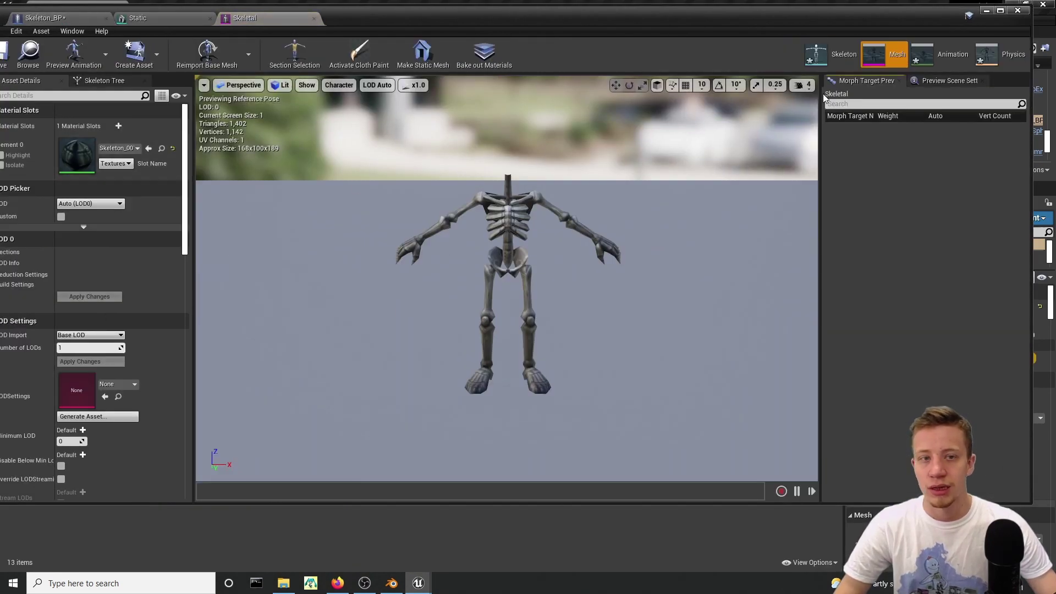
Open the skeleton's physics asset, examine its collision bodies around the neck, and view the posed skeleton in the Skeleton_BP viewport
{"action": "left_click", "coordinate": [983, 57]}
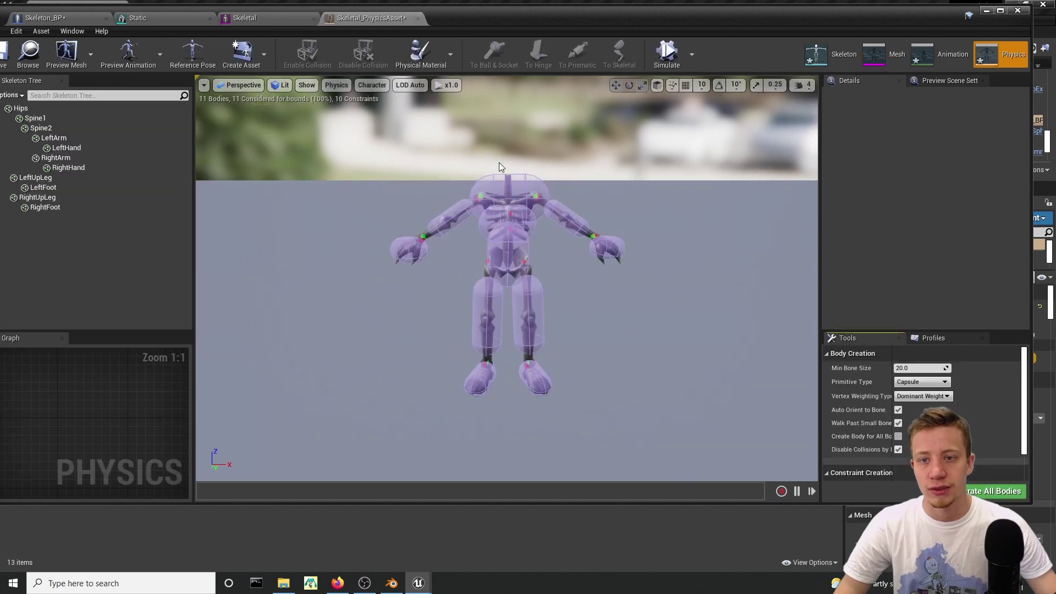
{"action": "left_click", "coordinate": [513, 177]}
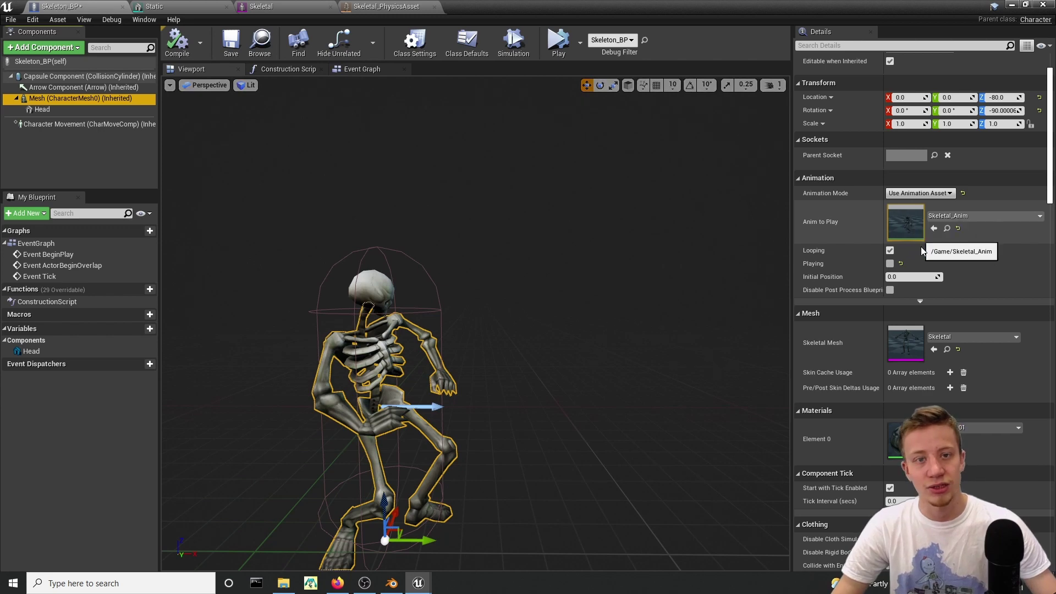
{"action": "right_click_drag", "start_coordinate": [550, 281], "coordinate": [490, 278]}
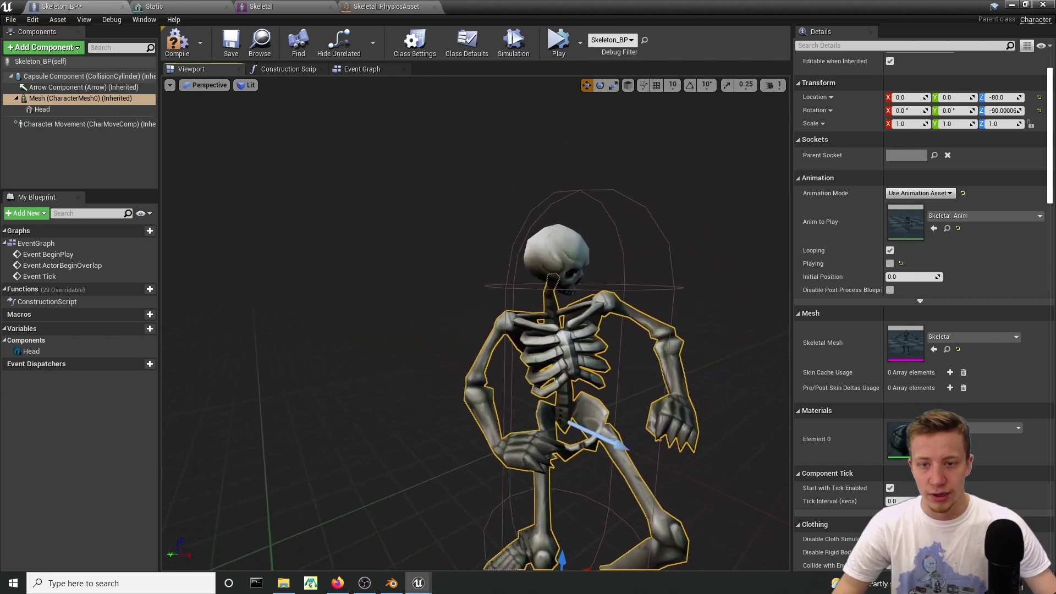
{"action": "left_click_drag", "start_coordinate": [561, 286], "coordinate": [370, 177]}
Add a Sphere Collision component to Skeleton_BP, keep its default name, and parent it to the Head component
{"action": "left_click", "coordinate": [44, 47]}
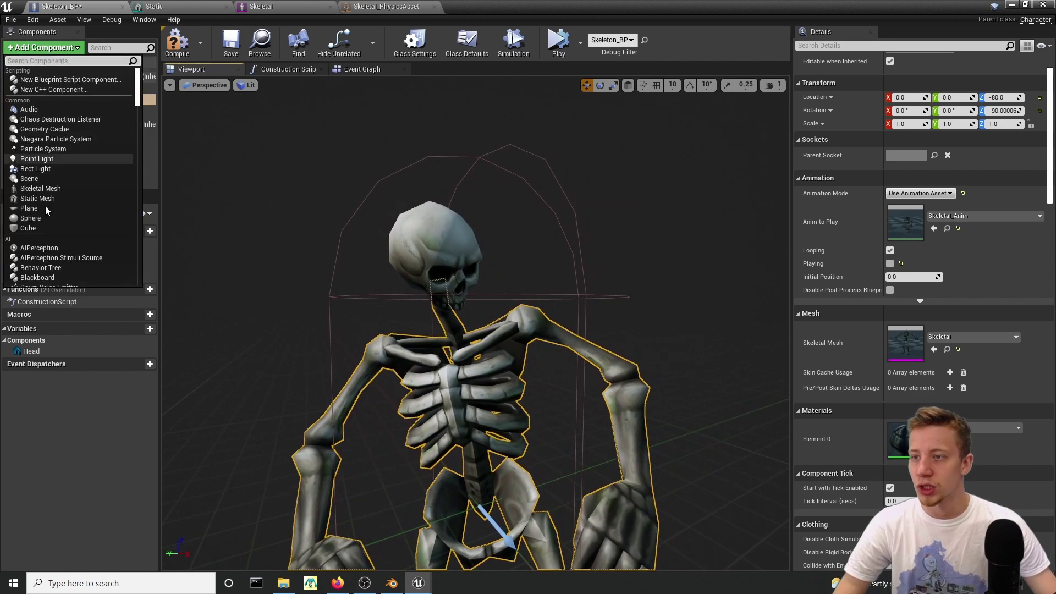
{"action": "scroll", "coordinate": [46, 211], "scroll_direction": "down", "scroll_amount": 10}
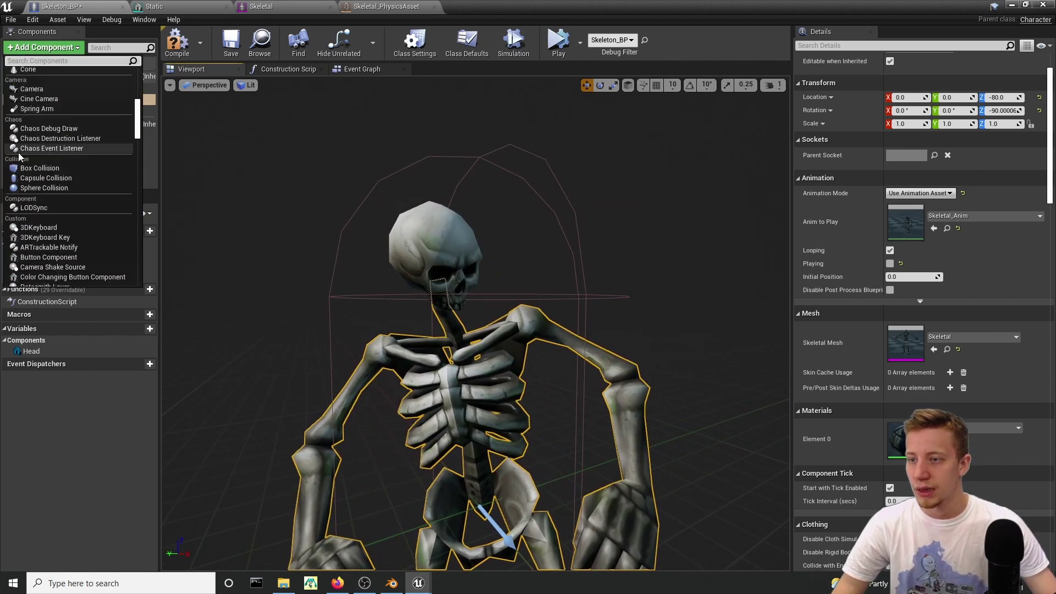
{"action": "left_click", "coordinate": [40, 188]}
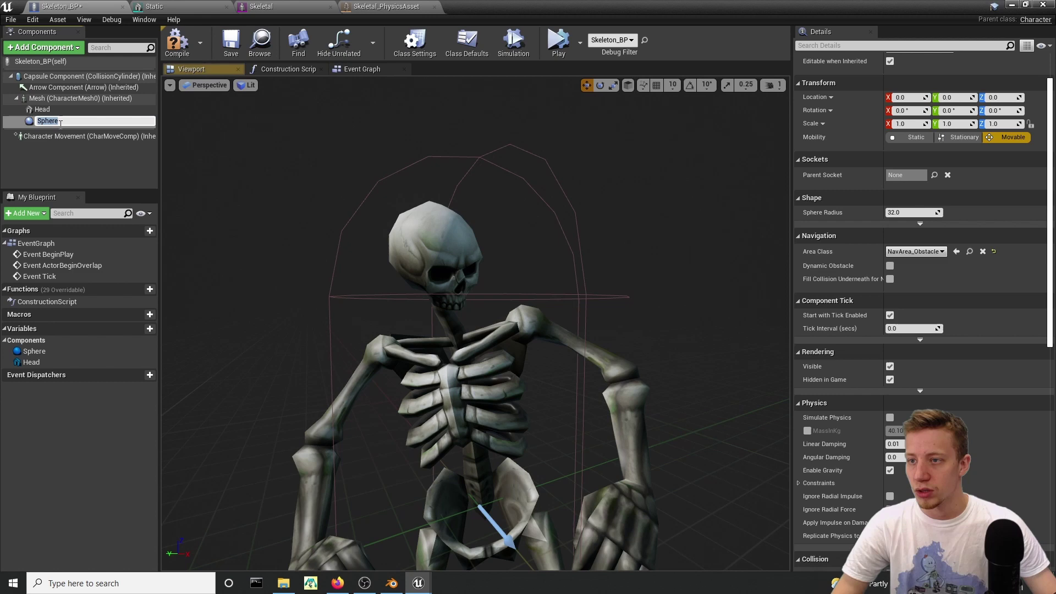
{"action": "left_click", "coordinate": [3, 142]}
{"action": "left_click_drag", "start_coordinate": [38, 123], "coordinate": [47, 110]}
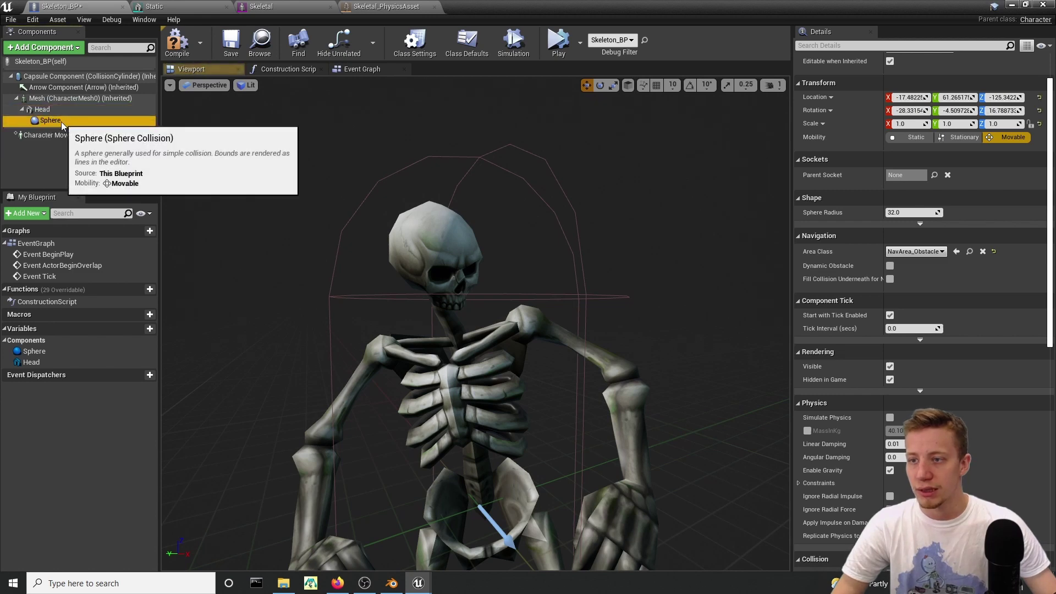
Raise the Sphere collision from the skeleton's feet and position it around the lower skull and neck
{"action": "scroll", "coordinate": [485, 297], "scroll_direction": "down", "scroll_amount": 6}
{"action": "left_click_drag", "start_coordinate": [474, 426], "coordinate": [479, 284]}
{"action": "scroll", "coordinate": [451, 256], "scroll_direction": "up", "scroll_amount": 5}
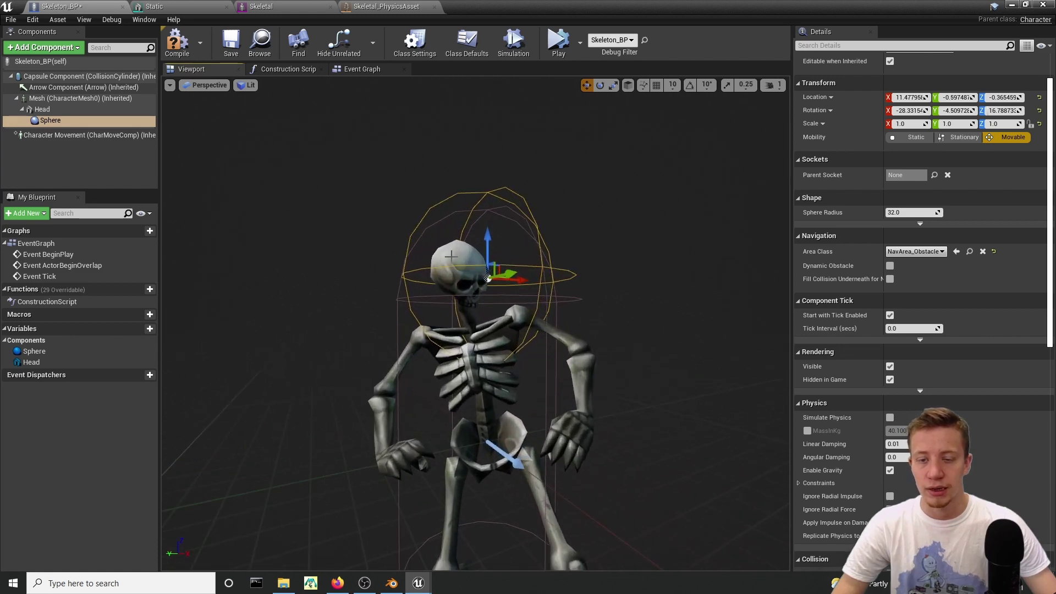
{"action": "scroll", "coordinate": [451, 256], "scroll_direction": "up", "scroll_amount": 2}
{"action": "key", "text": "r"}
{"action": "key", "text": "w"}
{"action": "left_click_drag", "start_coordinate": [478, 283], "coordinate": [413, 325]}
{"action": "right_click_drag", "start_coordinate": [412, 325], "coordinate": [550, 297]}
Shrink the Capsule Component's radius to about 7.28 while viewing the skeleton from the front
{"action": "left_click", "coordinate": [682, 264]}
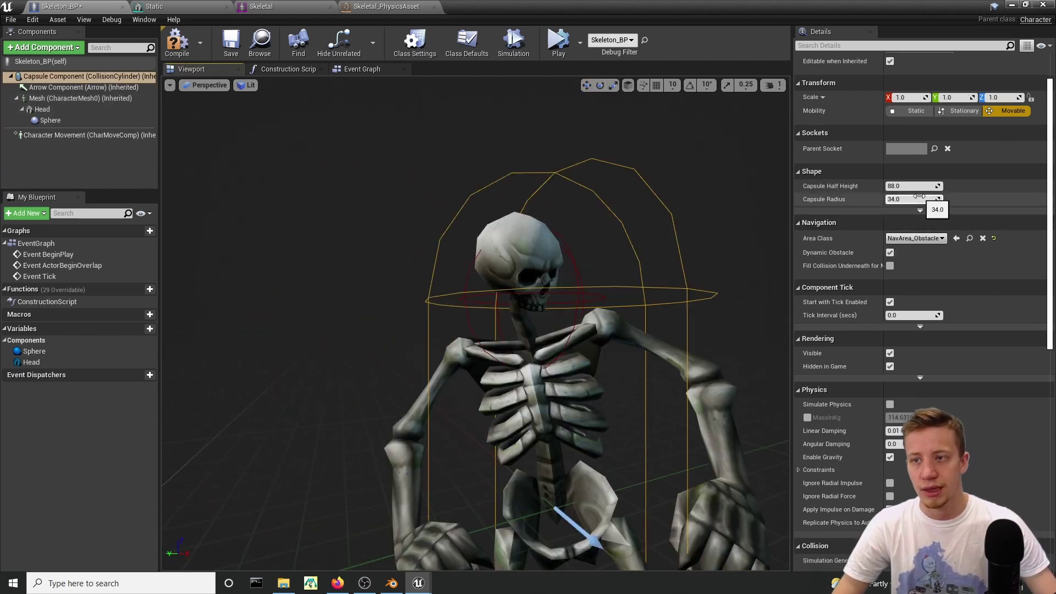
{"action": "left_click_drag", "start_coordinate": [919, 196], "coordinate": [884, 196]}
{"action": "left_click_drag", "start_coordinate": [504, 172], "coordinate": [449, 165], "text": "alt"}
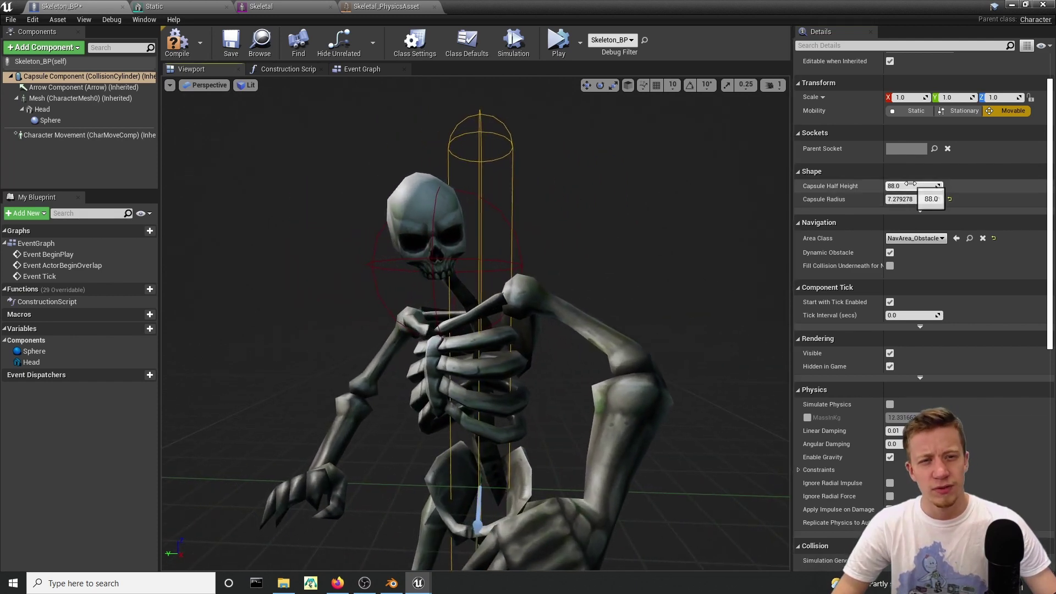
Examine the Capsule Component's Pawn collision preset and its responses, and look at the narrowed capsule around the skeleton
{"action": "scroll", "coordinate": [935, 247], "scroll_direction": "down", "scroll_amount": 3}
{"action": "scroll", "coordinate": [958, 330], "scroll_direction": "down", "scroll_amount": 3}
{"action": "scroll", "coordinate": [958, 330], "scroll_direction": "down", "scroll_amount": 1}
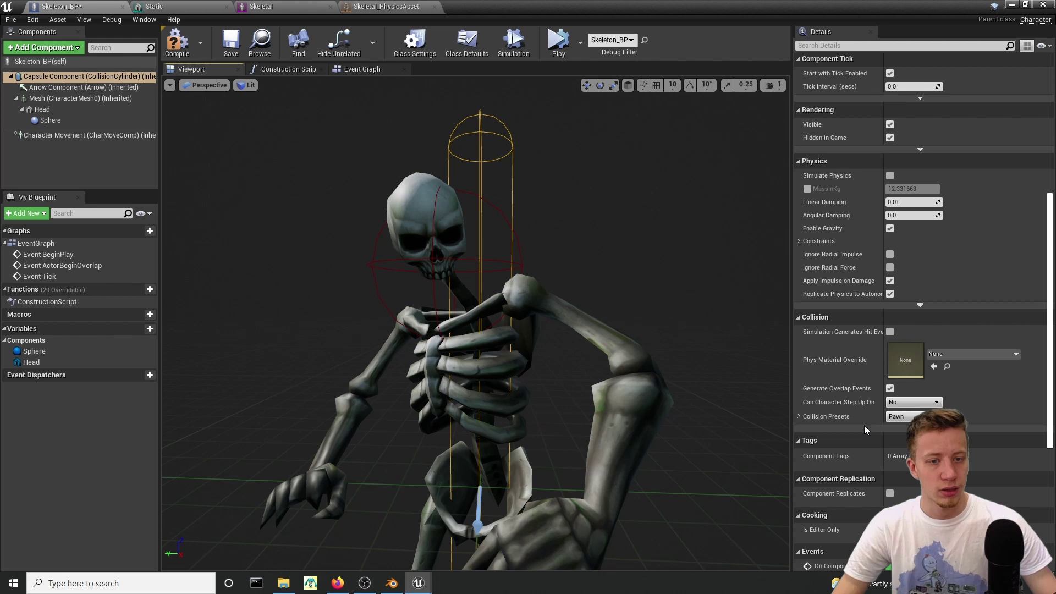
{"action": "left_click", "coordinate": [798, 417]}
{"action": "scroll", "coordinate": [800, 414], "scroll_direction": "down", "scroll_amount": 3}
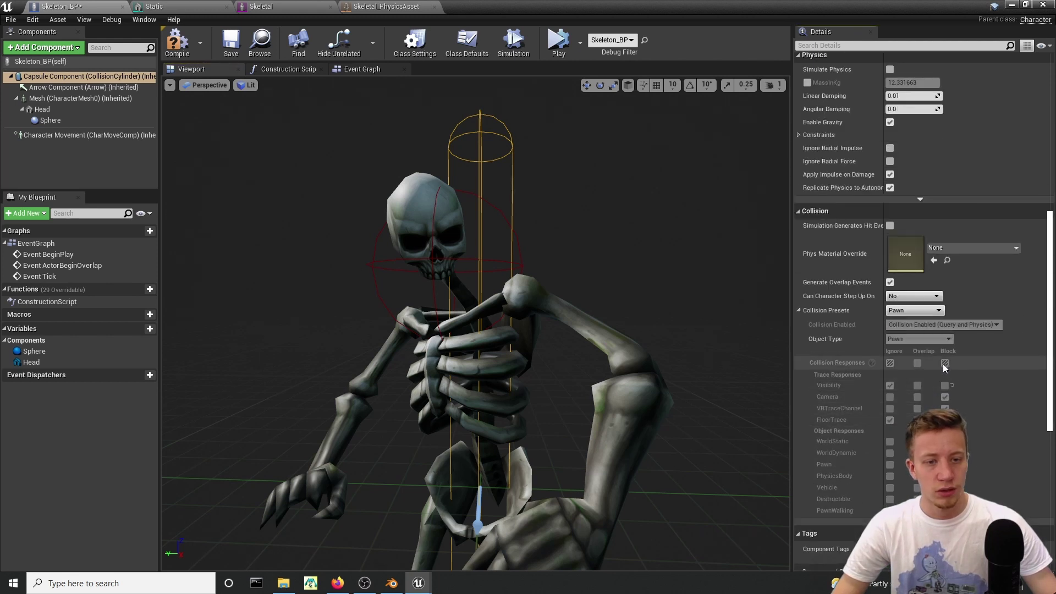
{"action": "left_click", "coordinate": [798, 310]}
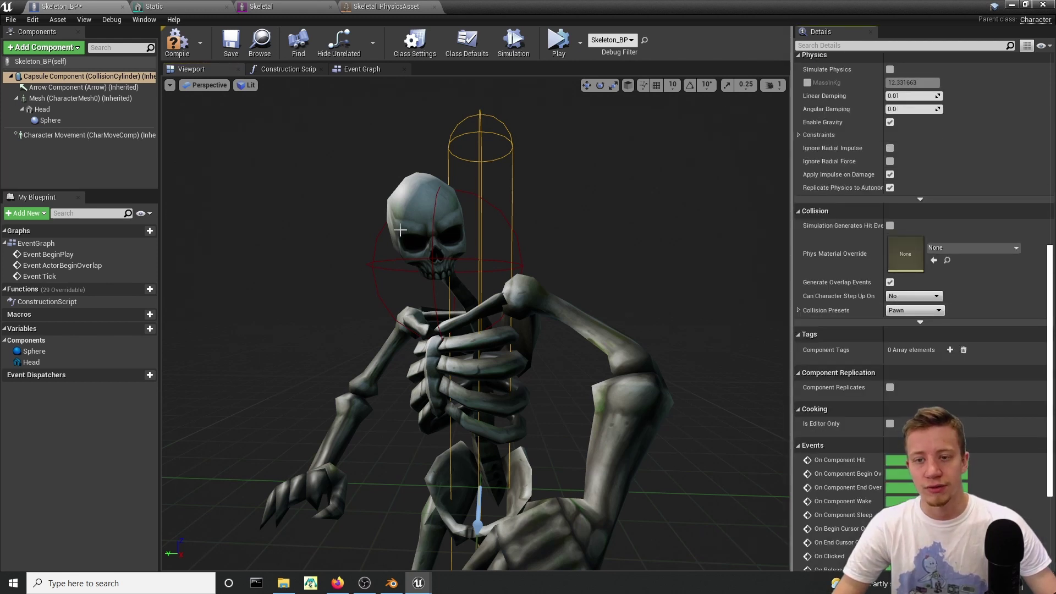
{"action": "right_click_drag", "start_coordinate": [400, 230], "coordinate": [715, 308]}
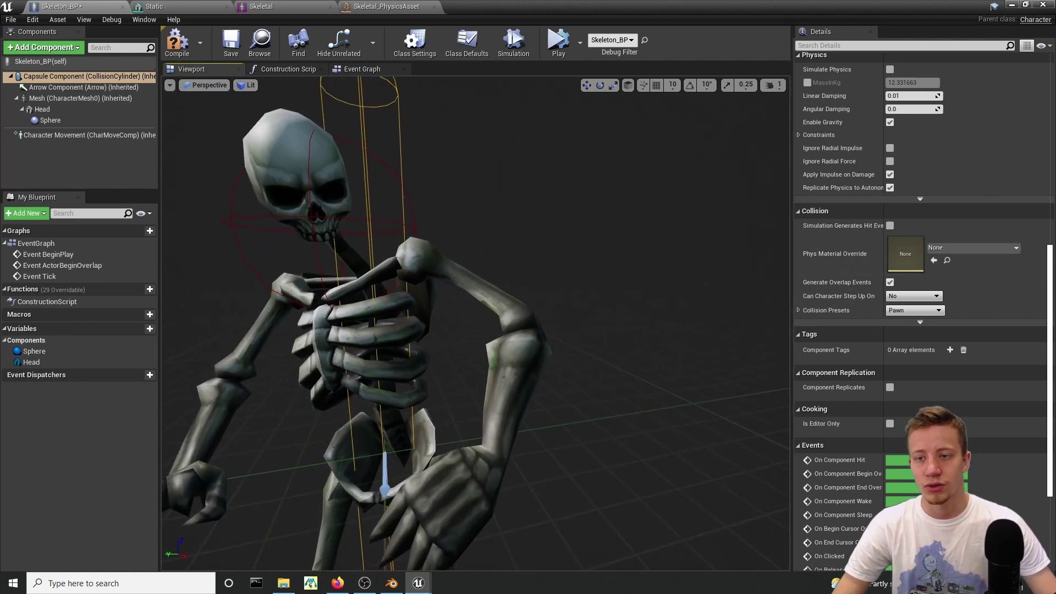
{"action": "right_click_drag", "start_coordinate": [495, 182], "coordinate": [346, 163]}
Turn the Mesh animation's Playing option on to preview the movement, and switch it off again
{"action": "left_click", "coordinate": [77, 98]}
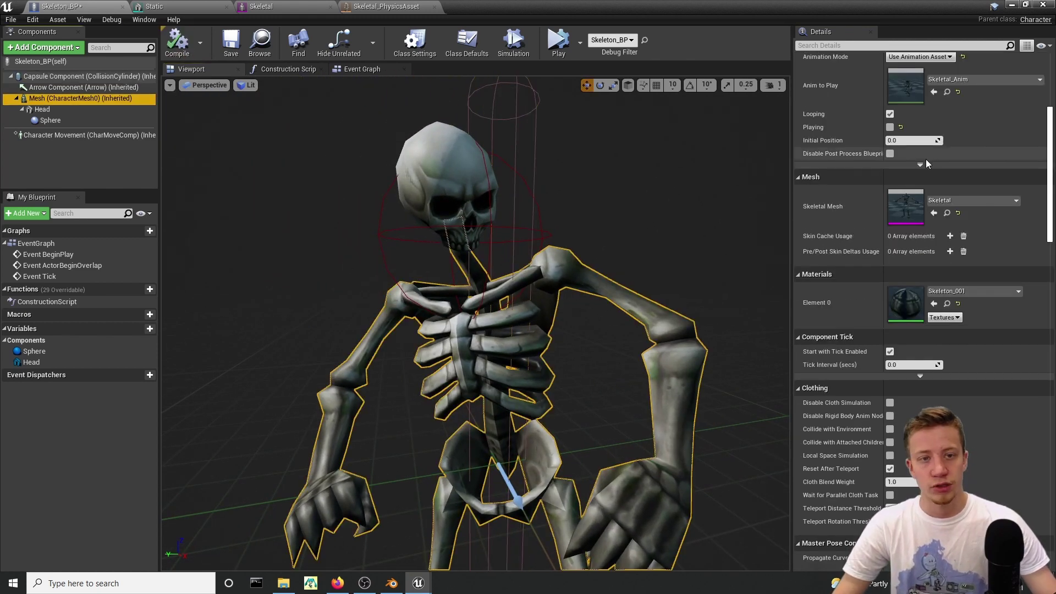
{"action": "left_click", "coordinate": [890, 128]}
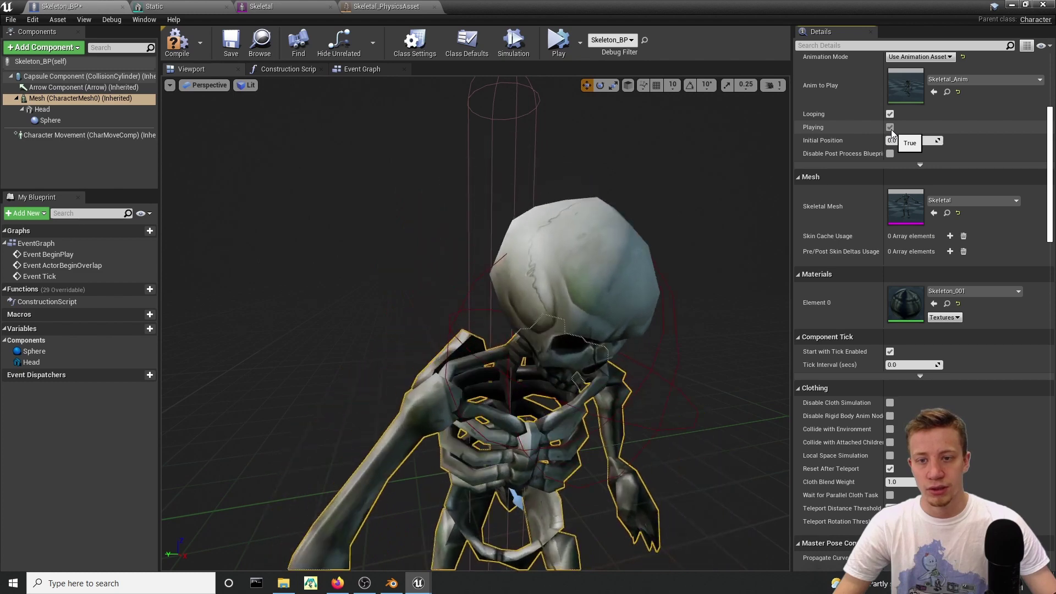
{"action": "left_click", "coordinate": [889, 127]}
Add an On Component Begin Overlap event for the Sphere collision component
{"action": "left_click", "coordinate": [548, 232]}
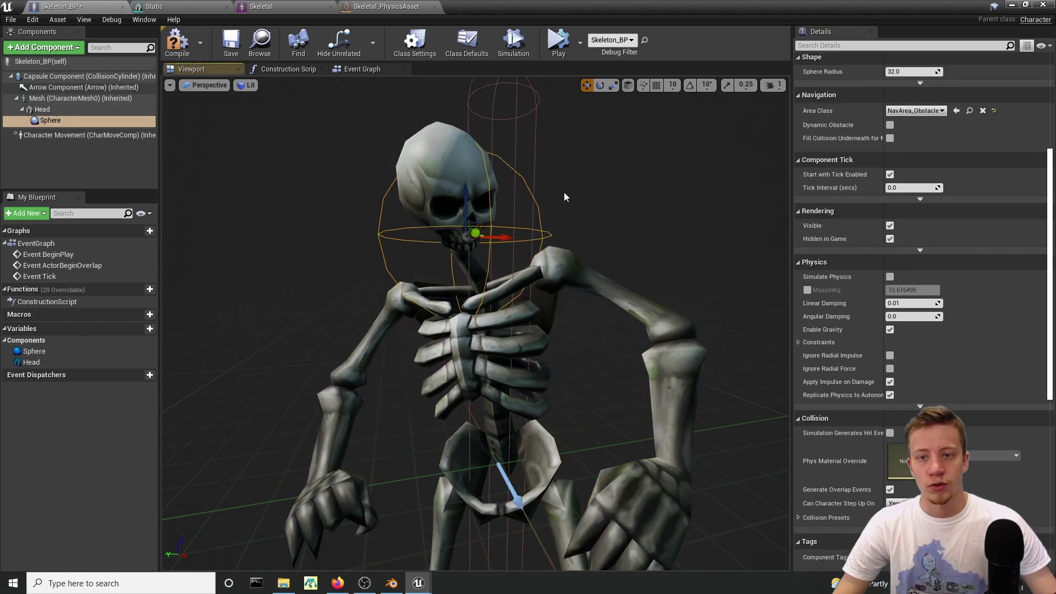
{"action": "scroll", "coordinate": [896, 364], "scroll_direction": "down", "scroll_amount": 10}
{"action": "left_click", "coordinate": [903, 379]}
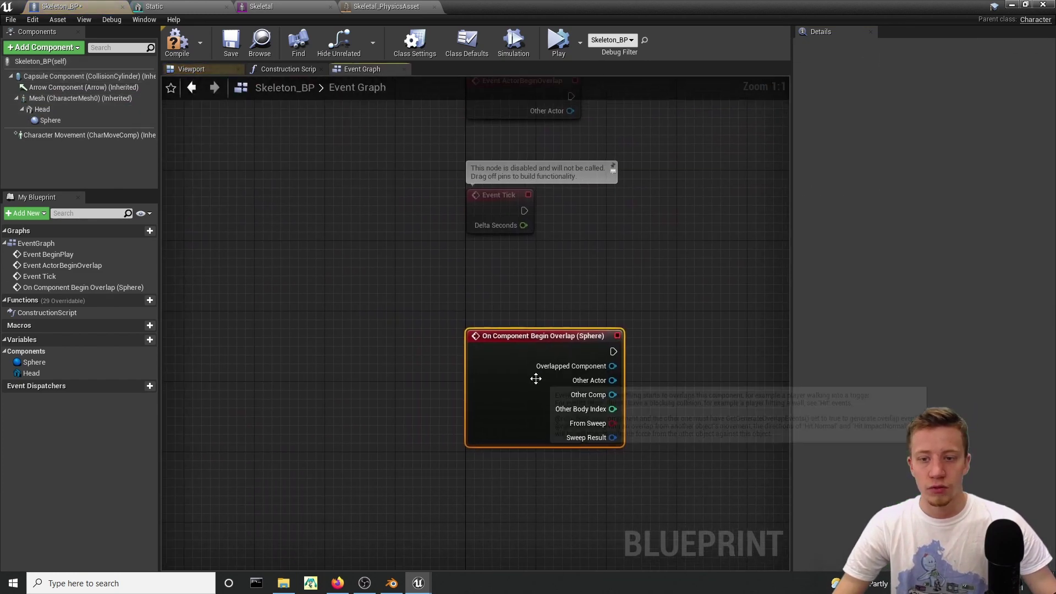
Delete the Delay node between Event BeginPlay and DetachFromComponent in the Event Graph
{"action": "right_click_drag", "start_coordinate": [509, 267], "coordinate": [506, 275]}
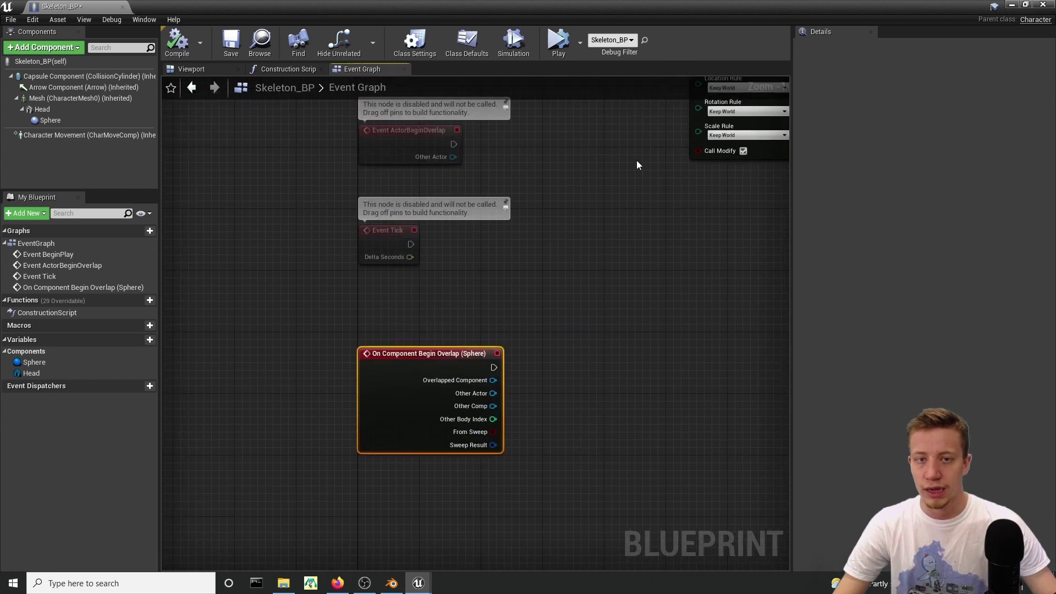
{"action": "right_click_drag", "start_coordinate": [786, 155], "coordinate": [714, 244]}
{"action": "right_click_drag", "start_coordinate": [643, 302], "coordinate": [630, 269]}
{"action": "right_click_drag", "start_coordinate": [642, 175], "coordinate": [444, 278]}
{"action": "right_click_drag", "start_coordinate": [237, 142], "coordinate": [401, 175]}
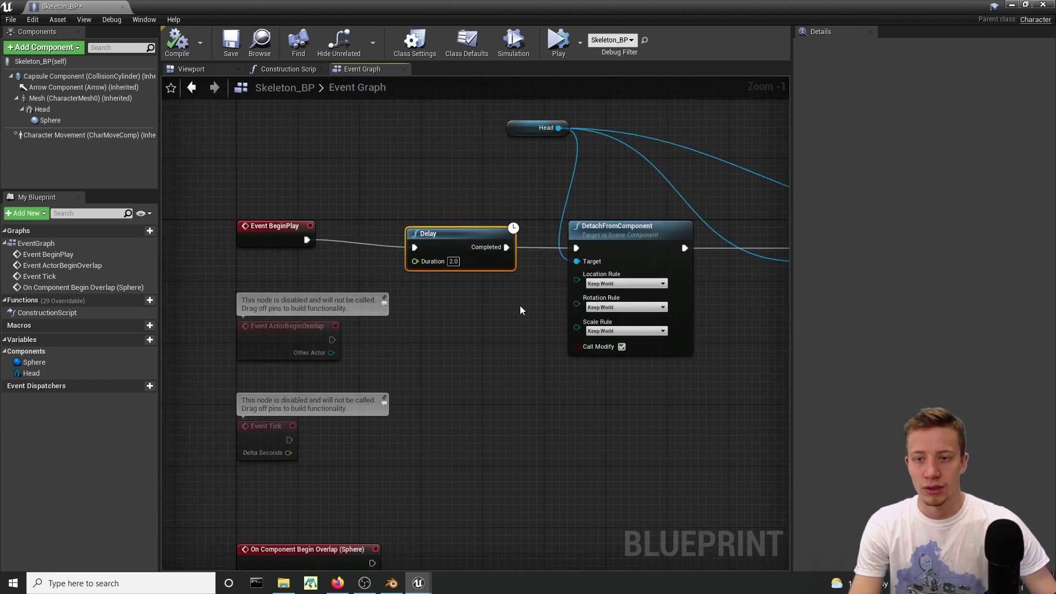
{"action": "key", "text": "Delete"}
Move the detach, simulate physics and impulse nodes, together with the Head reference, down beside the Sphere's overlap event
{"action": "right_click_drag", "start_coordinate": [691, 326], "coordinate": [403, 275]}
{"action": "scroll", "coordinate": [457, 283], "scroll_direction": "down", "scroll_amount": 3}
{"action": "left_click_drag", "start_coordinate": [667, 361], "coordinate": [352, 132]}
{"action": "left_click_drag", "start_coordinate": [358, 134], "coordinate": [610, 351]}
{"action": "left_click_drag", "start_coordinate": [395, 229], "coordinate": [430, 410]}
{"action": "right_click_drag", "start_coordinate": [292, 203], "coordinate": [555, 162]}
{"action": "left_click_drag", "start_coordinate": [591, 128], "coordinate": [594, 317]}
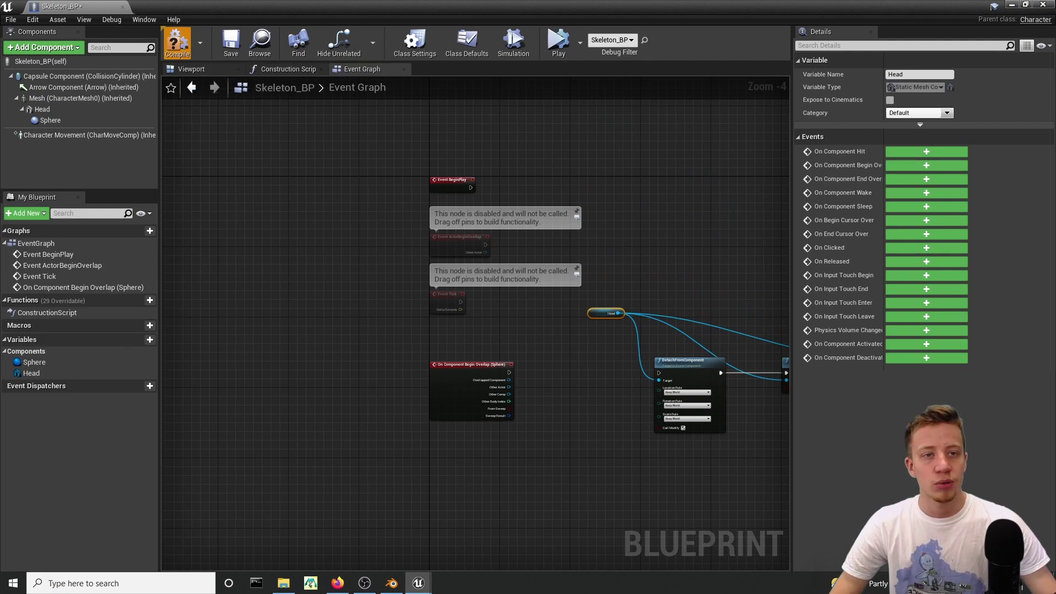
Select the sword in the level, open its Blueprint to view the model, and return to the Skeleton_BP graph
{"action": "left_click", "coordinate": [1011, 5]}
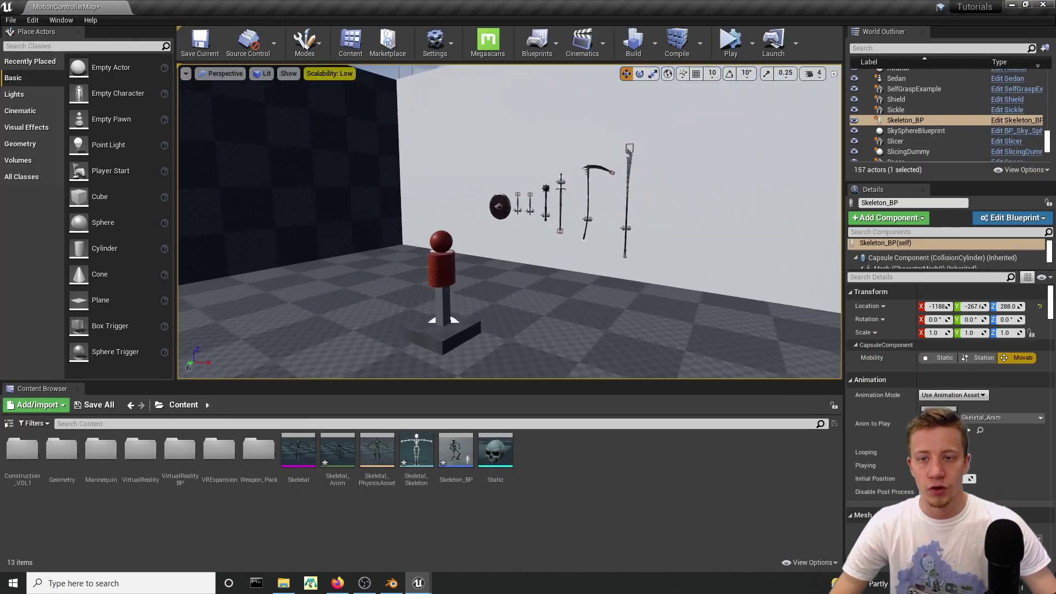
{"action": "right_click_drag", "start_coordinate": [691, 142], "coordinate": [770, 141]}
{"action": "left_click", "coordinate": [702, 141]}
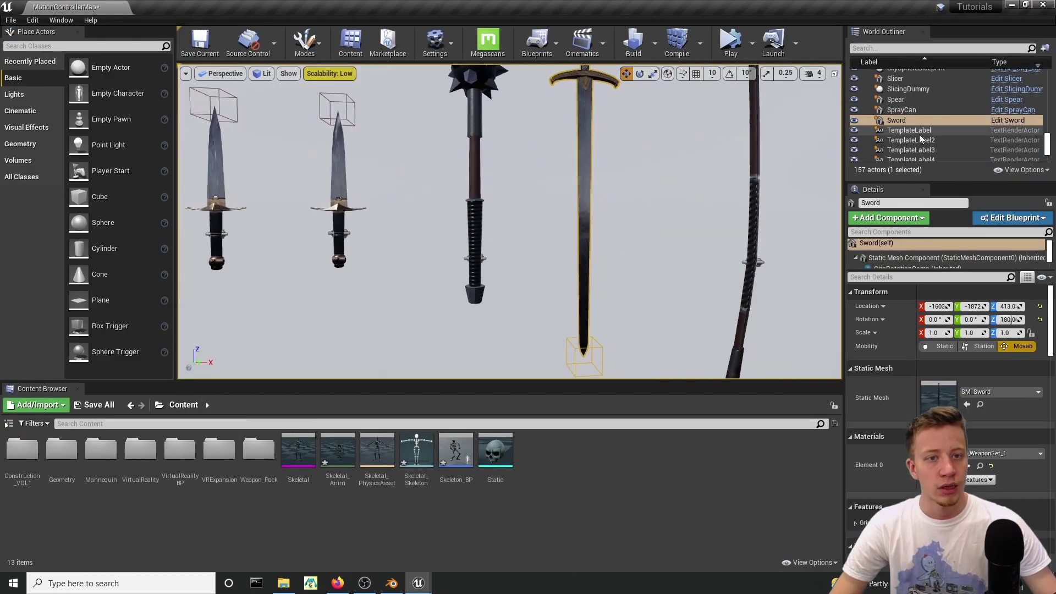
{"action": "left_click", "coordinate": [1009, 121]}
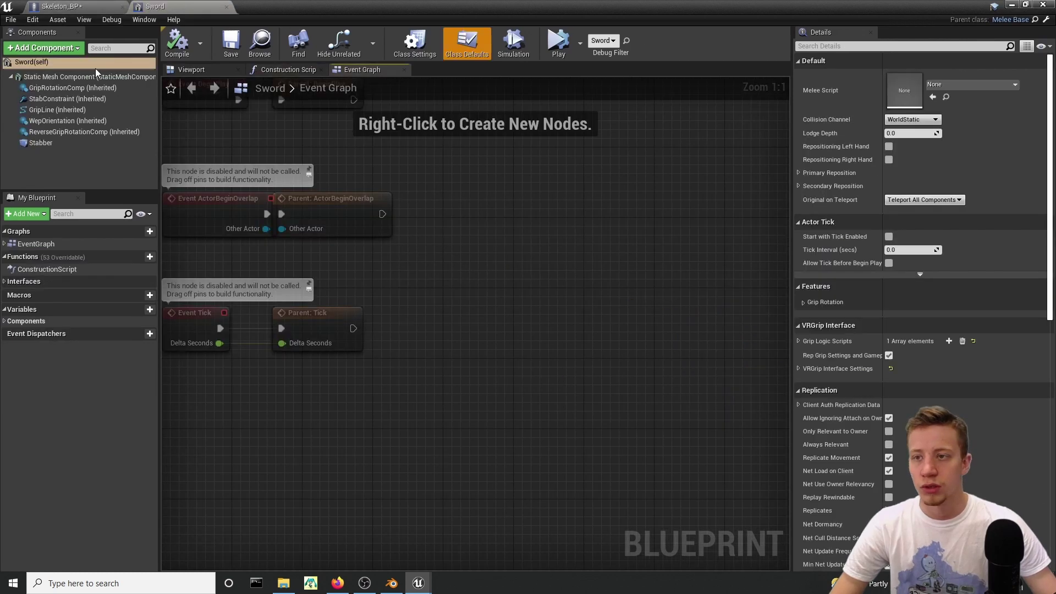
{"action": "left_click", "coordinate": [200, 71]}
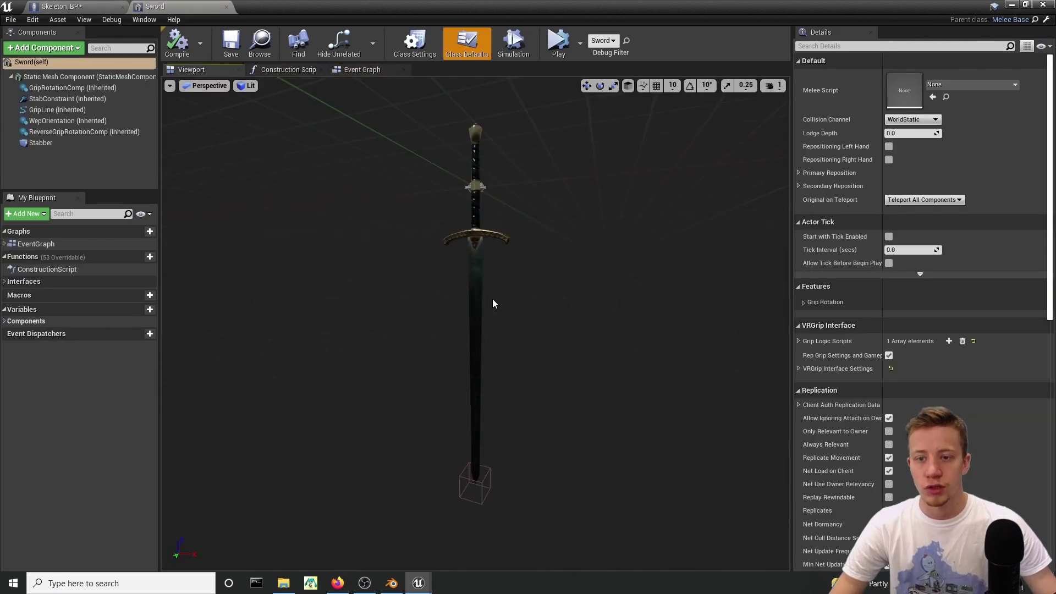
{"action": "left_click", "coordinate": [77, 6]}
Add a Cast To Sword node after the Sphere's overlap event, feed it Other Actor, and connect its success output to DetachFromComponent
{"action": "right_click_drag", "start_coordinate": [638, 421], "coordinate": [507, 302]}
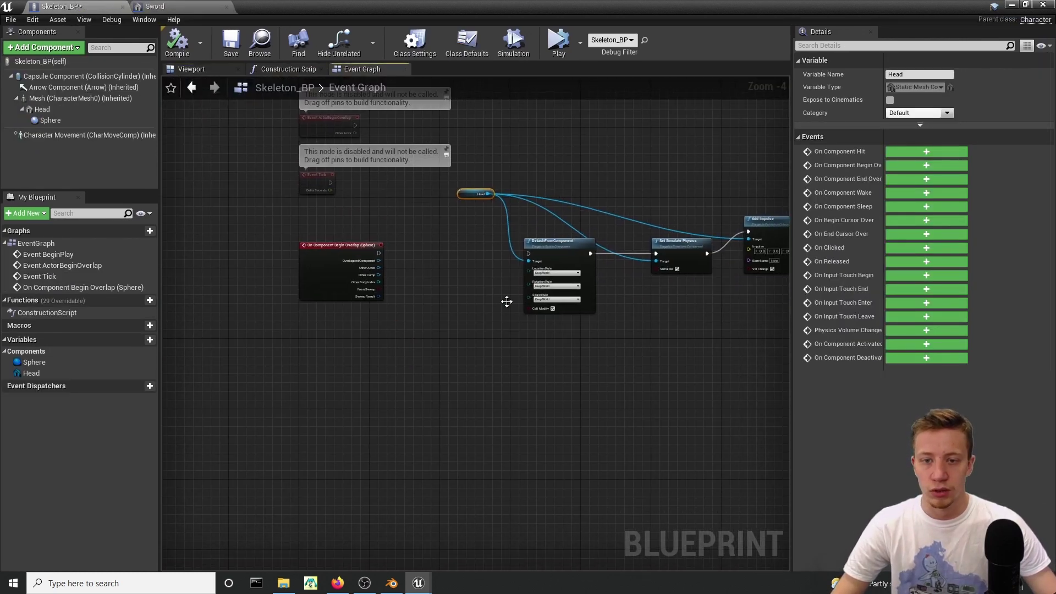
{"action": "scroll", "coordinate": [448, 322], "scroll_direction": "up", "scroll_amount": 3}
{"action": "right_click_drag", "start_coordinate": [259, 206], "coordinate": [432, 264]}
{"action": "right_click_drag", "start_coordinate": [544, 309], "coordinate": [536, 233]}
{"action": "mouse_move", "coordinate": [408, 196]}
{"action": "left_mouse_down"}
{"action": "mouse_move", "coordinate": [276, 203]}
{"action": "mouse_move", "coordinate": [408, 213]}
{"action": "left_mouse_up"}
{"action": "type", "text": "cast to sword"}
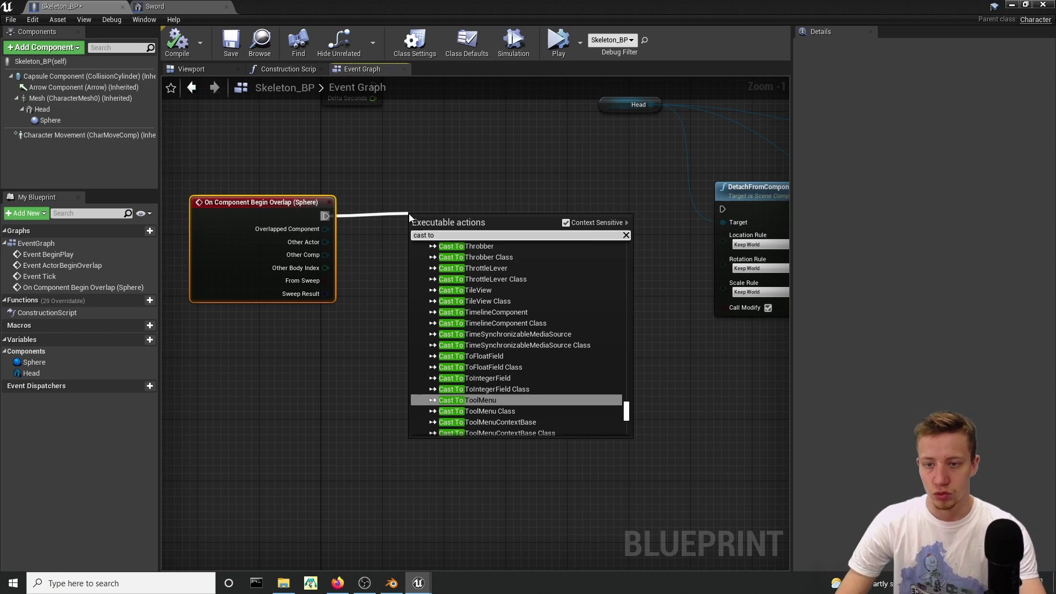
{"action": "key", "text": "Return"}
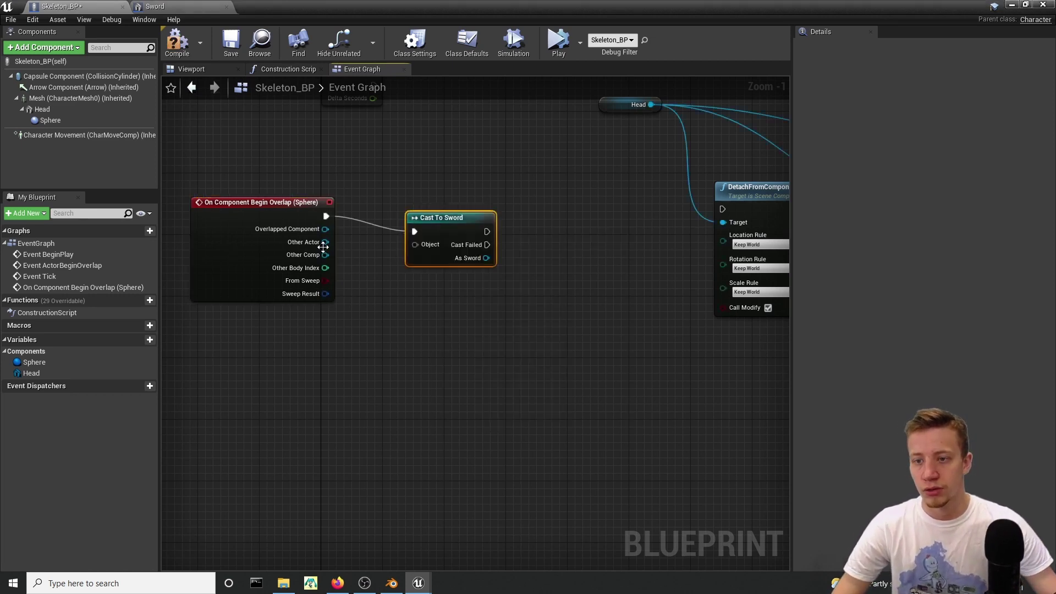
{"action": "left_click_drag", "start_coordinate": [325, 242], "coordinate": [424, 247]}
{"action": "right_click_drag", "start_coordinate": [424, 247], "coordinate": [143, 258]}
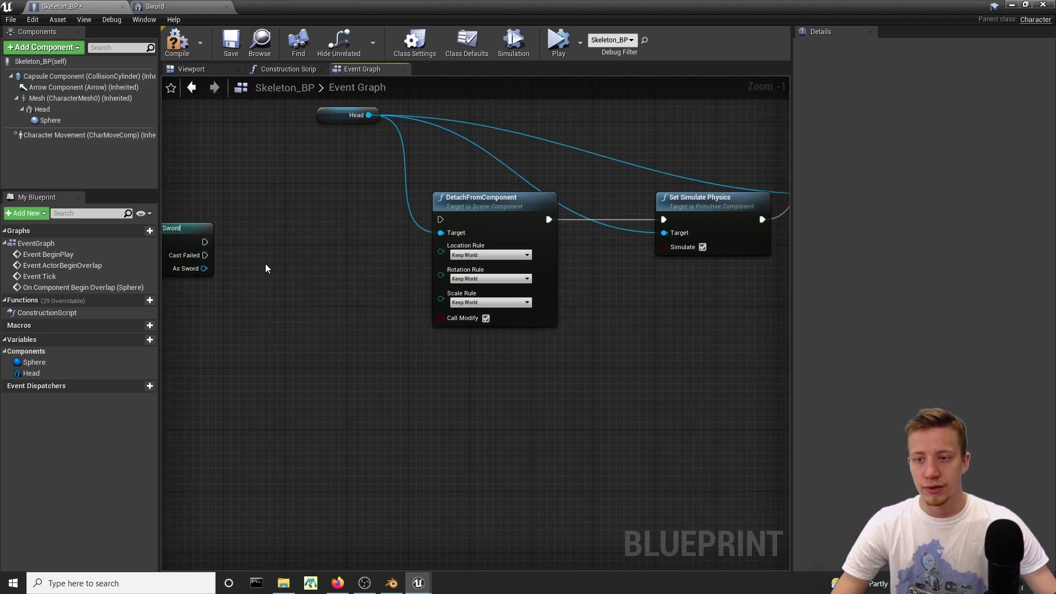
{"action": "left_click_drag", "start_coordinate": [205, 242], "coordinate": [442, 220]}
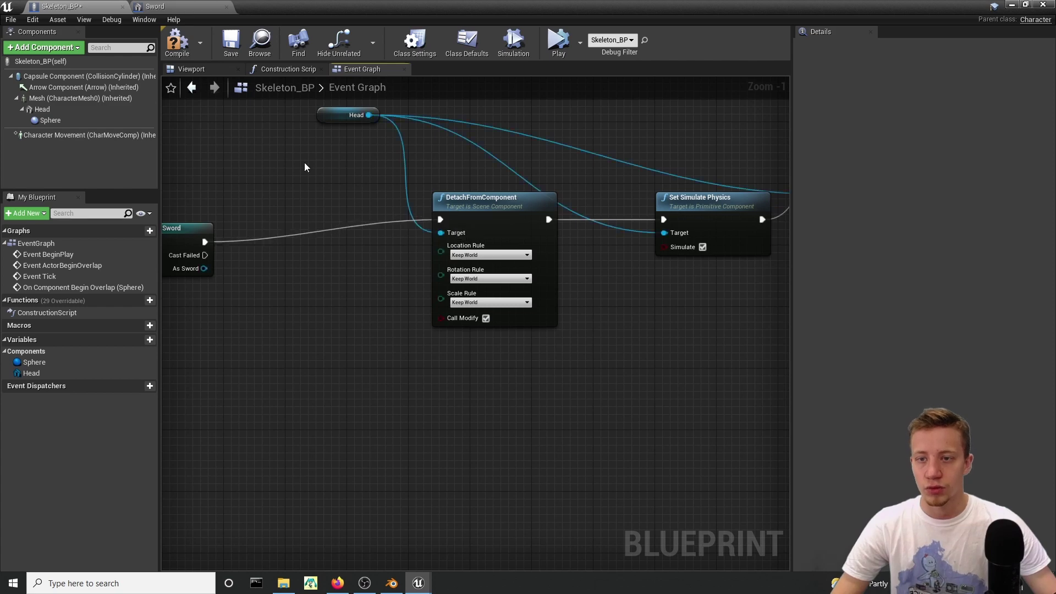
Add a Sphere reference to the graph and a DestroyComponent node targeting it, executed after Add Impulse
{"action": "right_click_drag", "start_coordinate": [702, 247], "coordinate": [361, 284]}
{"action": "left_click_drag", "start_coordinate": [637, 393], "coordinate": [347, 219]}
{"action": "right_click_drag", "start_coordinate": [308, 231], "coordinate": [773, 272]}
{"action": "right_click_drag", "start_coordinate": [589, 266], "coordinate": [44, 258]}
{"action": "left_click_drag", "start_coordinate": [50, 120], "coordinate": [609, 240]}
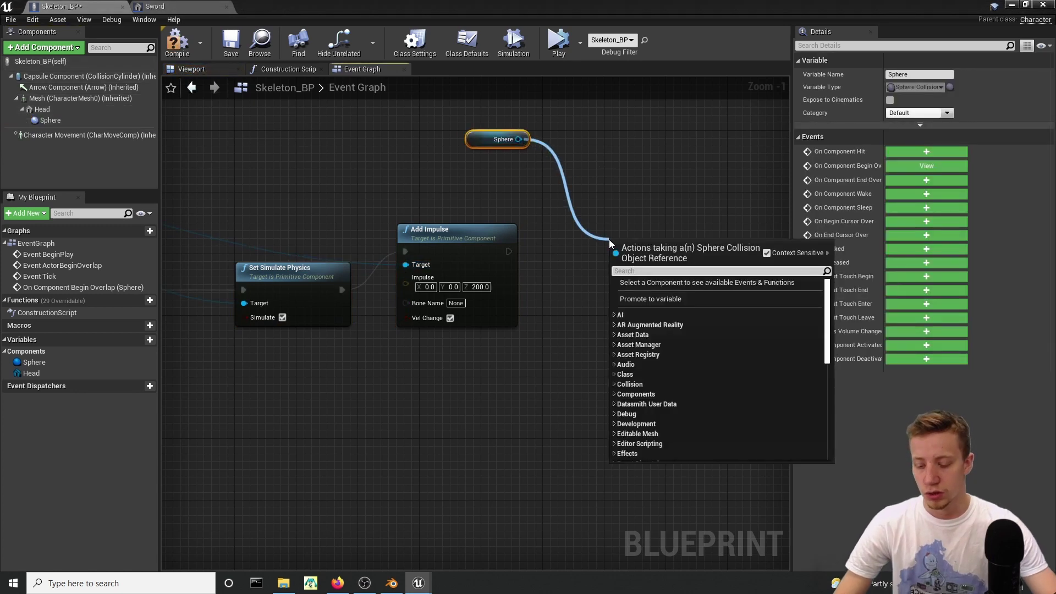
{"action": "type", "text": "destroy comp"}
{"action": "key", "text": "Return"}
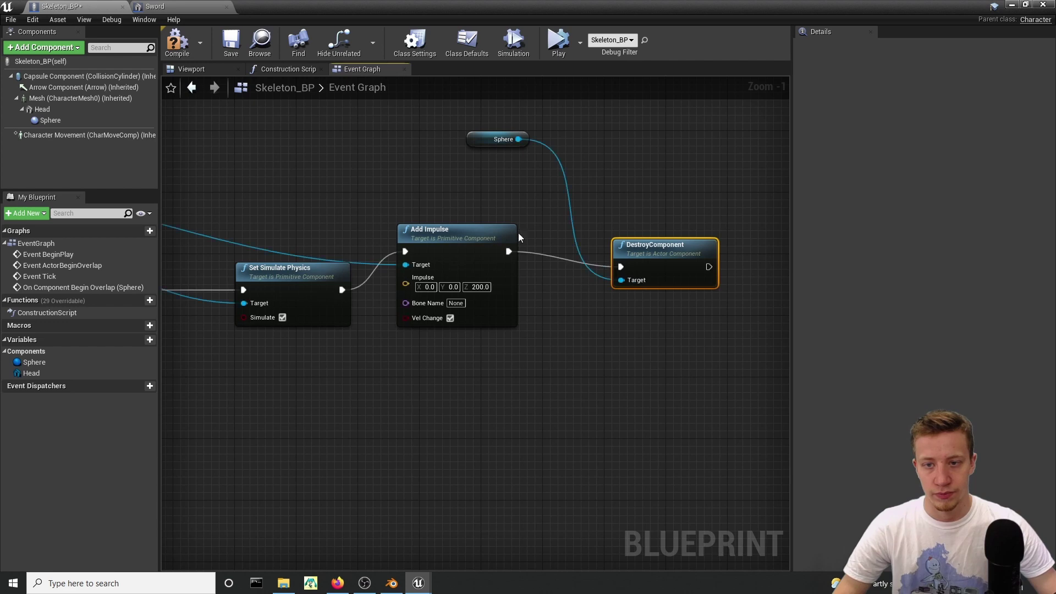
Move the whole node chain from DetachFromComponent to DestroyComponent, including its references, closer to the Cast To Sword node
{"action": "right_click_drag", "start_coordinate": [181, 203], "coordinate": [503, 217]}
{"action": "scroll", "coordinate": [502, 217], "scroll_direction": "down", "scroll_amount": 2}
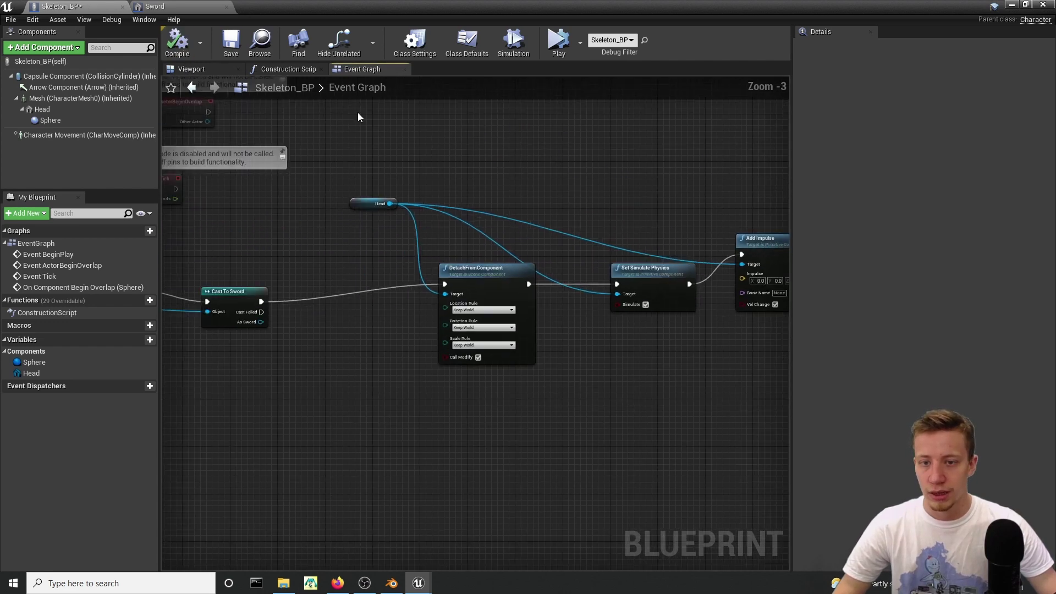
{"action": "right_click_drag", "start_coordinate": [649, 197], "coordinate": [462, 175]}
{"action": "scroll", "coordinate": [467, 172], "scroll_direction": "down", "scroll_amount": 2}
{"action": "left_click_drag", "start_coordinate": [654, 304], "coordinate": [321, 157]}
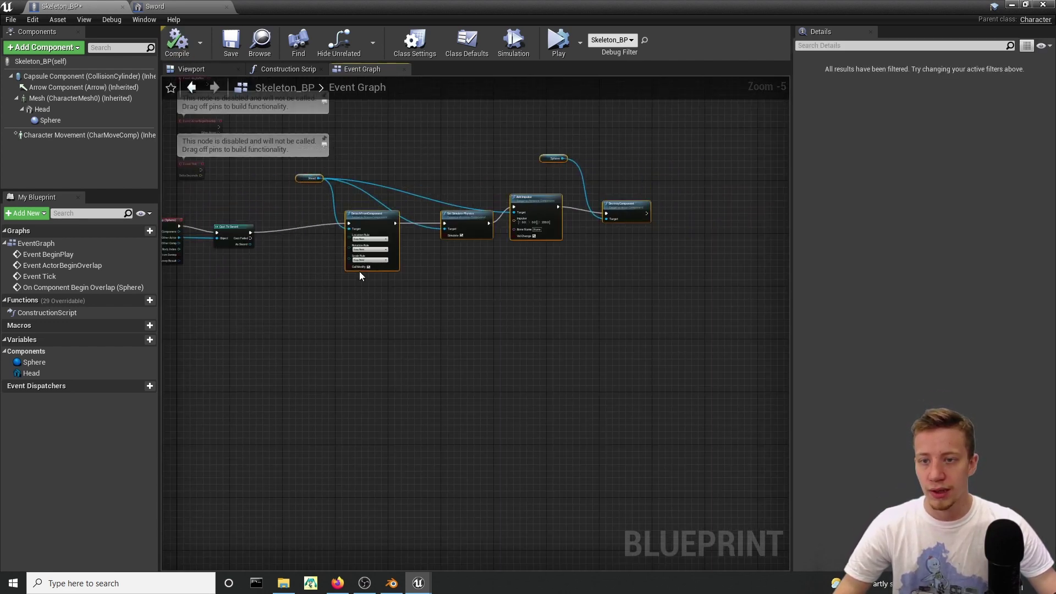
{"action": "left_click_drag", "start_coordinate": [345, 240], "coordinate": [306, 253]}
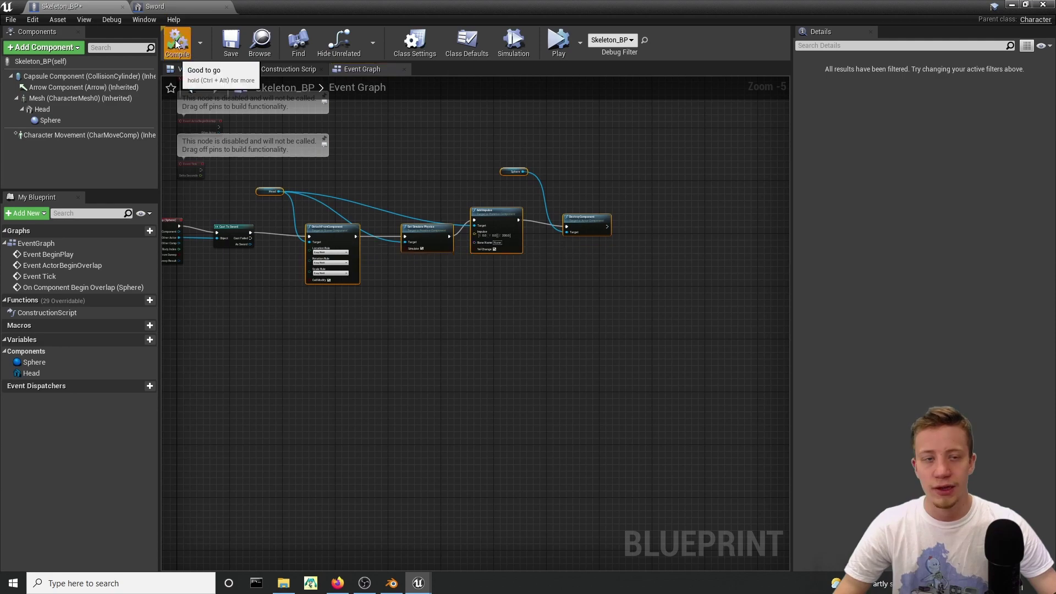